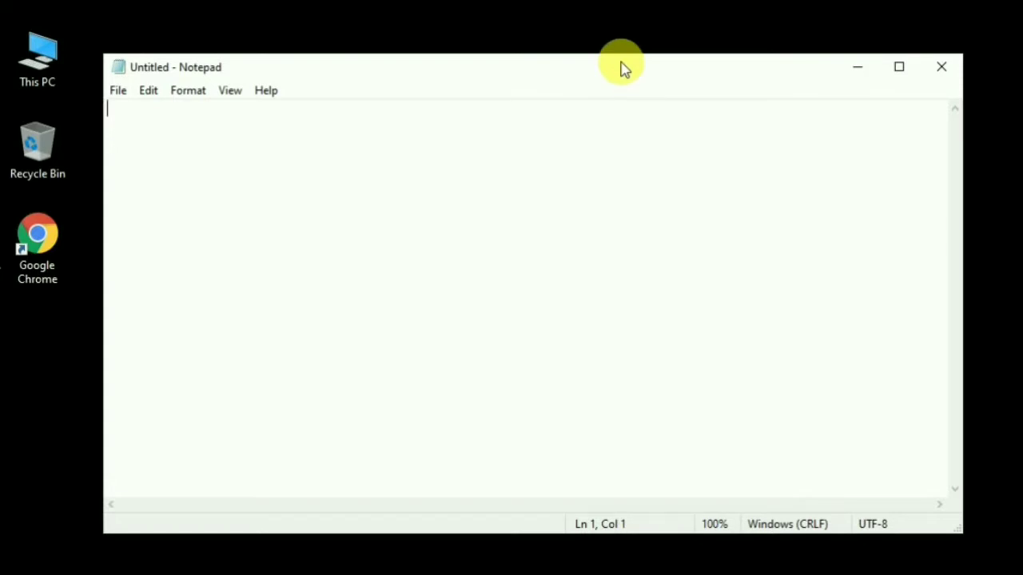
Step: Write the intro lines "hello everyone:)", "today i'm gonna show you how to download editing software" and "software name : openshot", separated by blank lines
type("hello everyone:)  ")
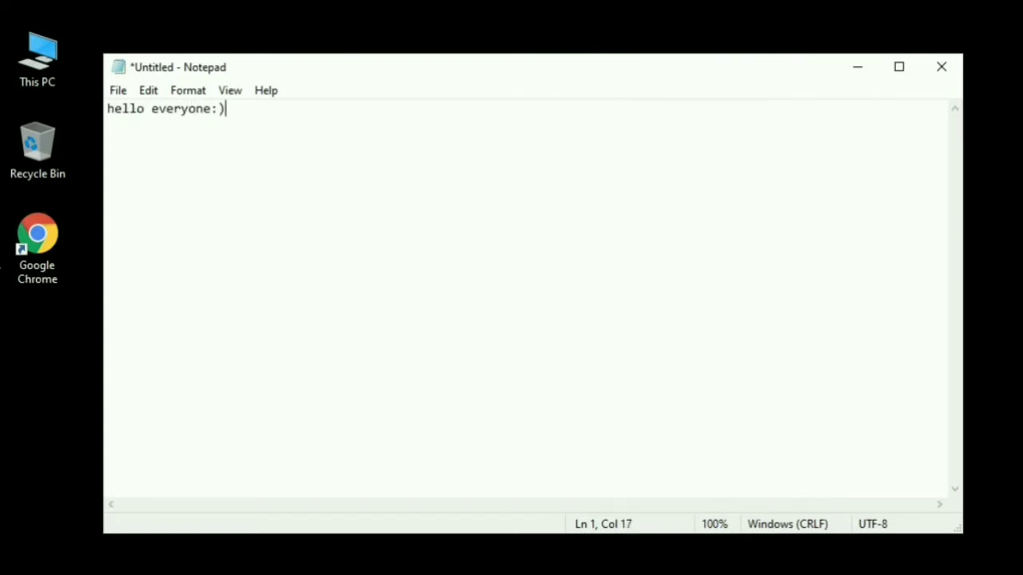
type("today i")
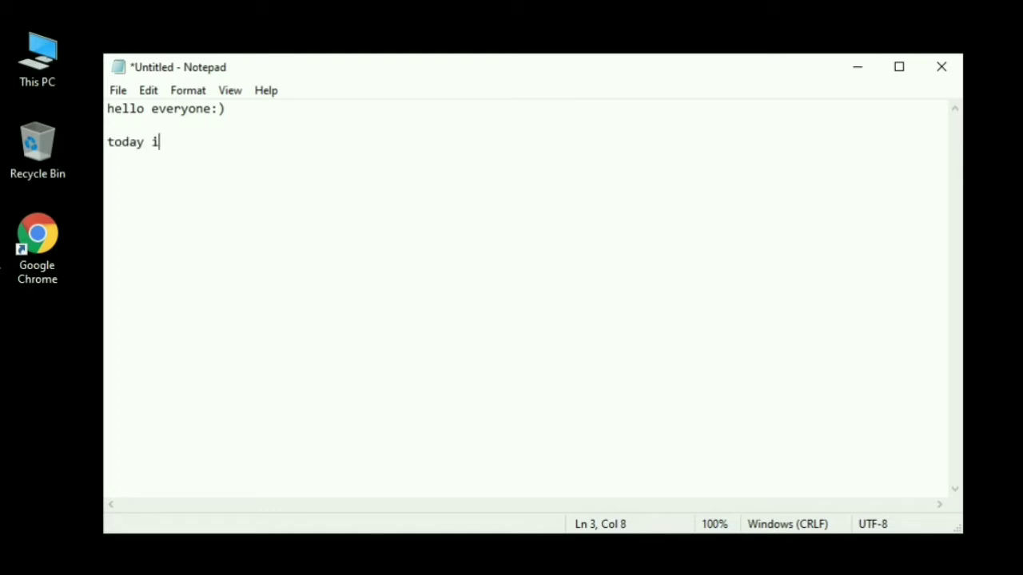
type("'m gonna show you how to ")
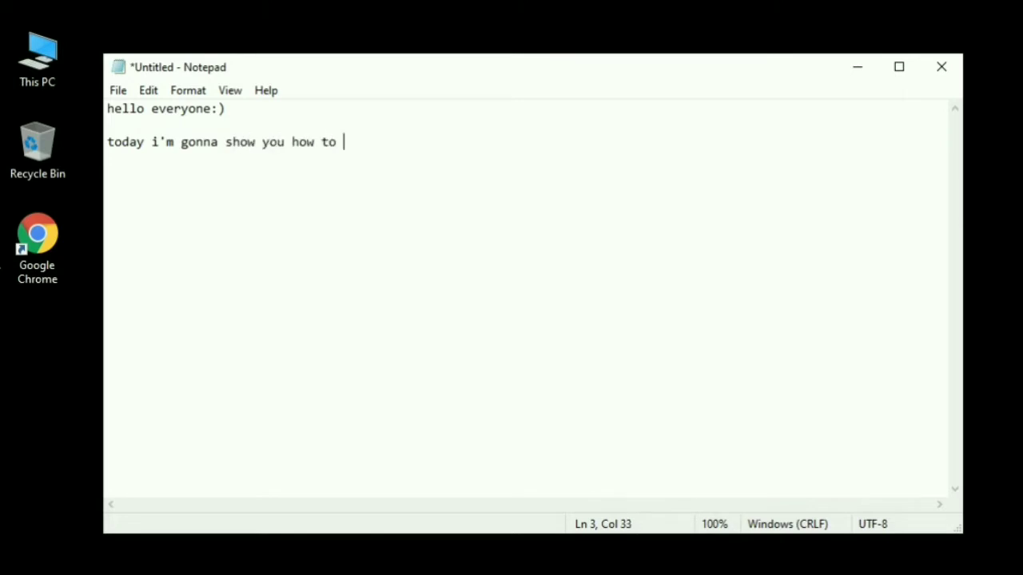
type("downloadn")
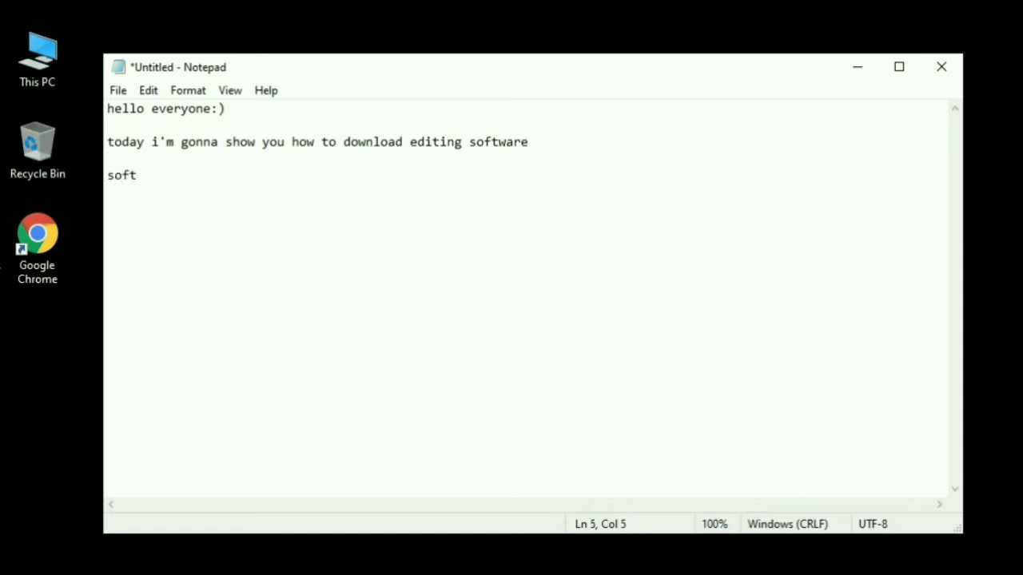
type("name")
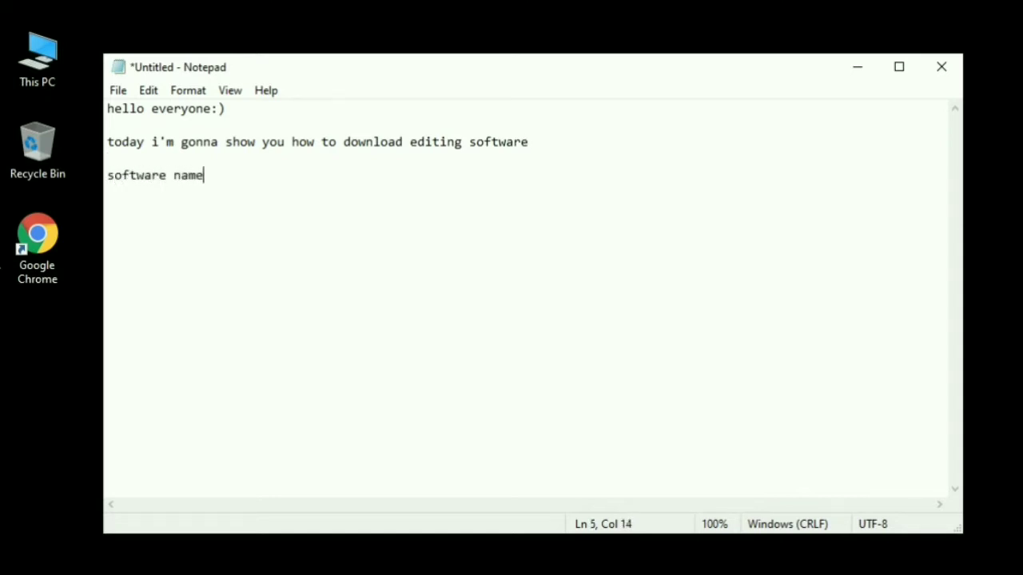
type(" : openshot")
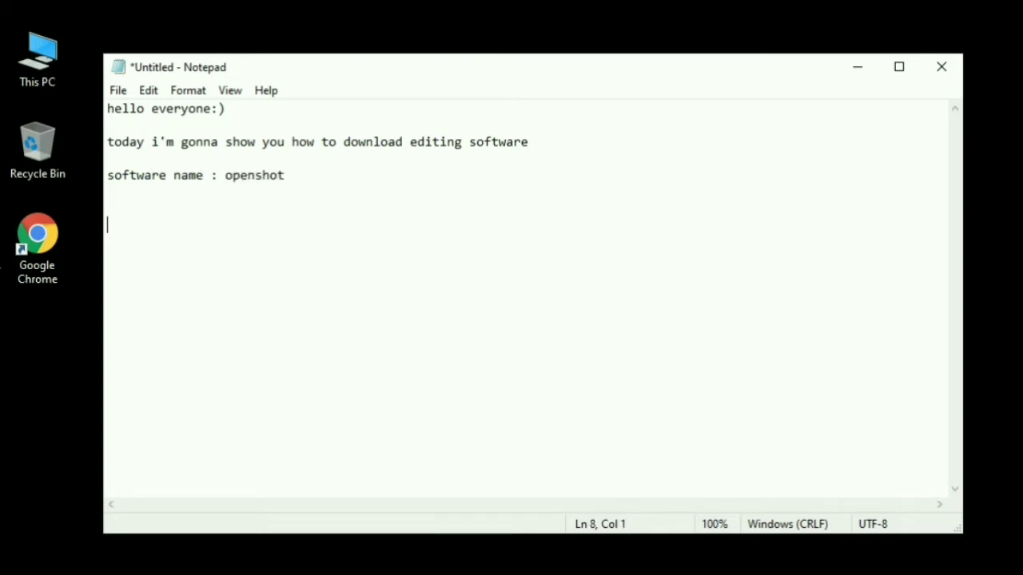
Step: Add the line "first ope the site frome description link" below the software name, followed by several blank lines
type("    first ope")
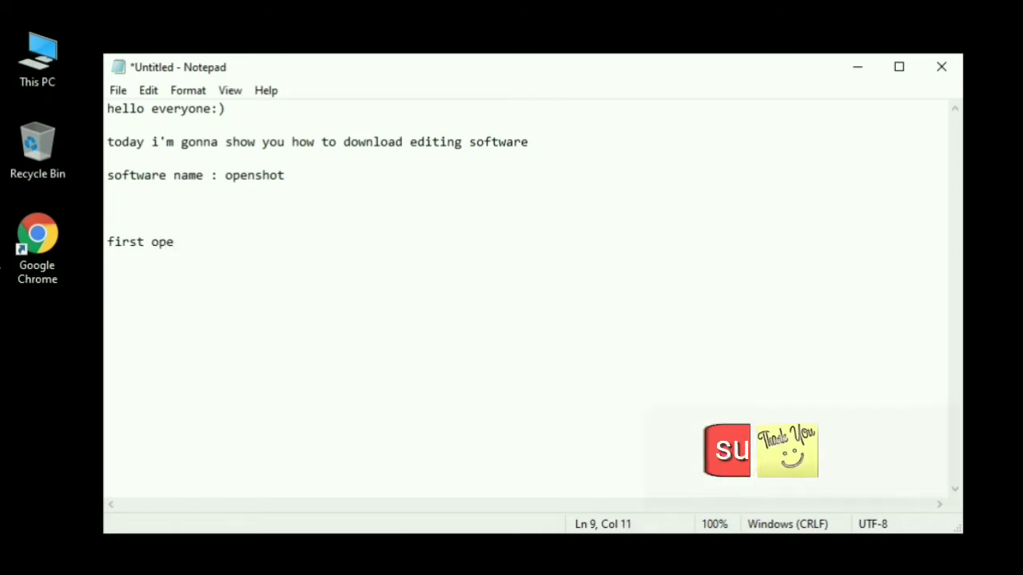
type(" the site")
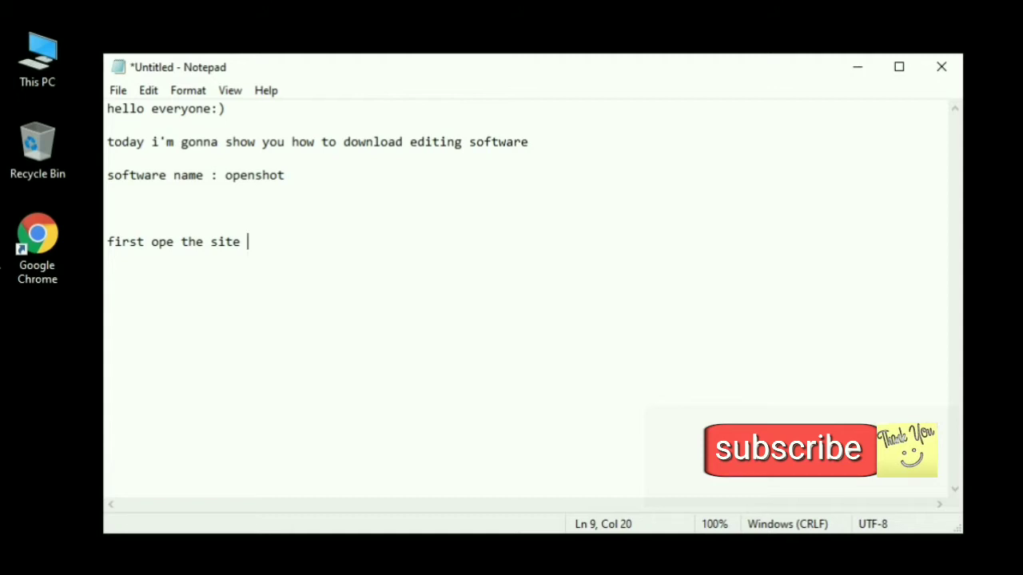
type(" frome de")
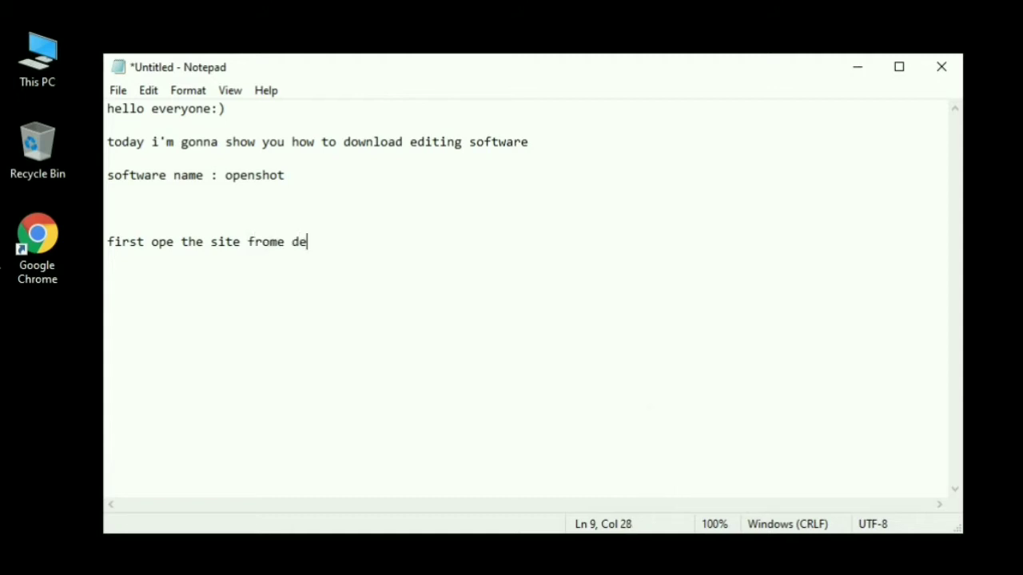
type("scription li")
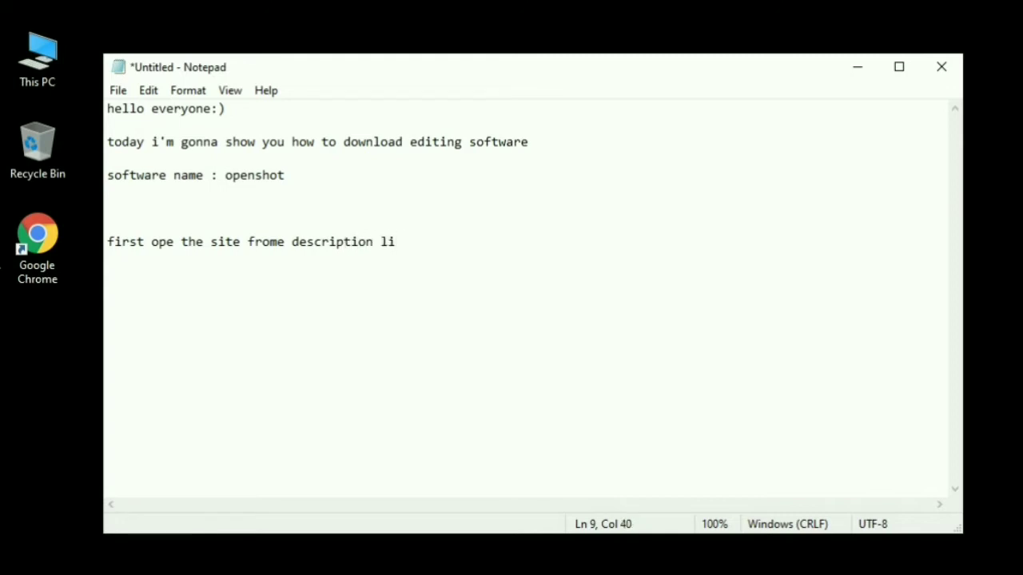
type("nk")
key("Return")
key("Return")
key("Return")
key("Return")
key("Return")
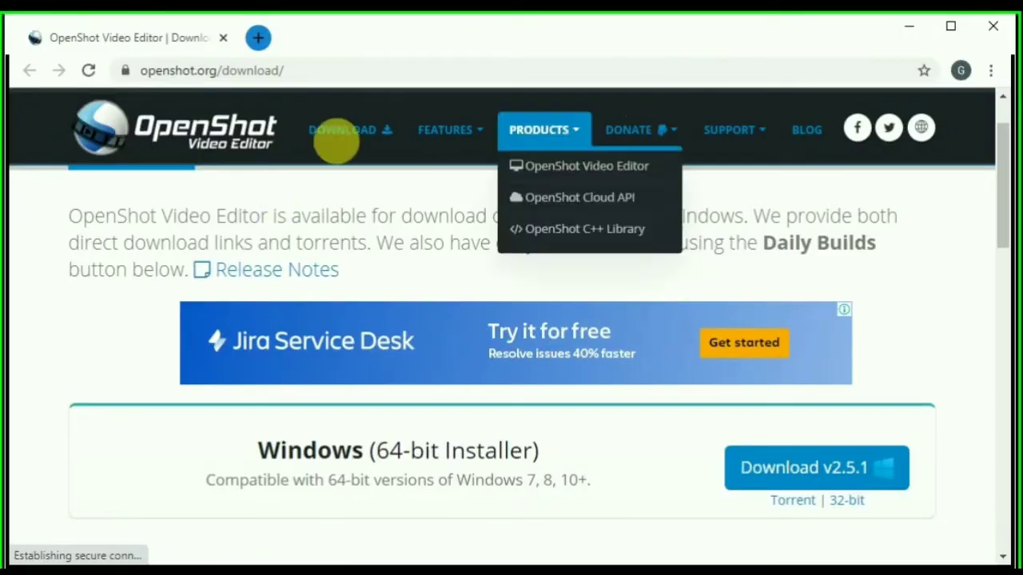
Step: Examine the Windows 64-bit installer entry and its compatibility line on the OpenShot download page in Chrome
left_click(237, 269)
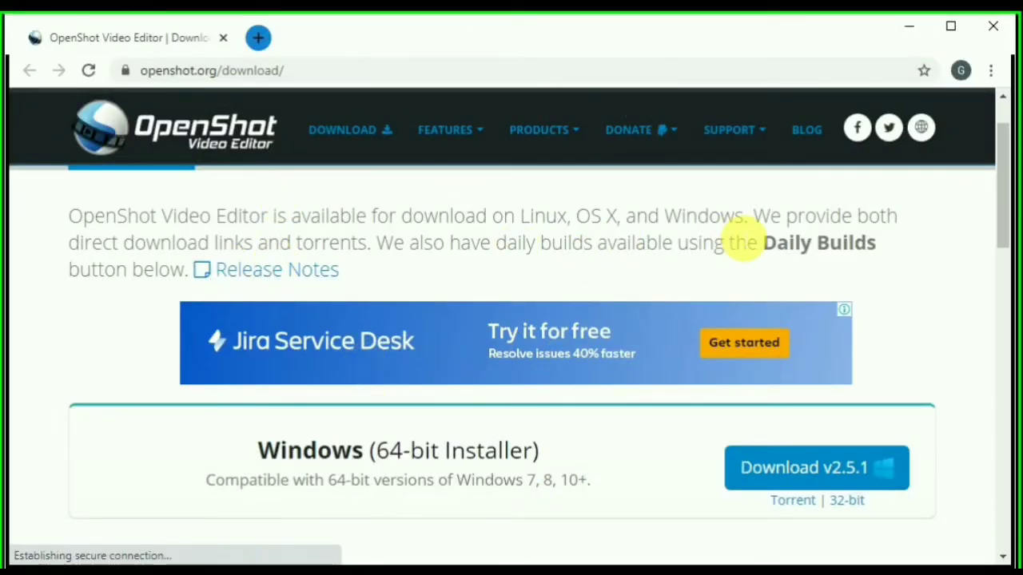
left_click_drag(1004, 206, 1005, 243)
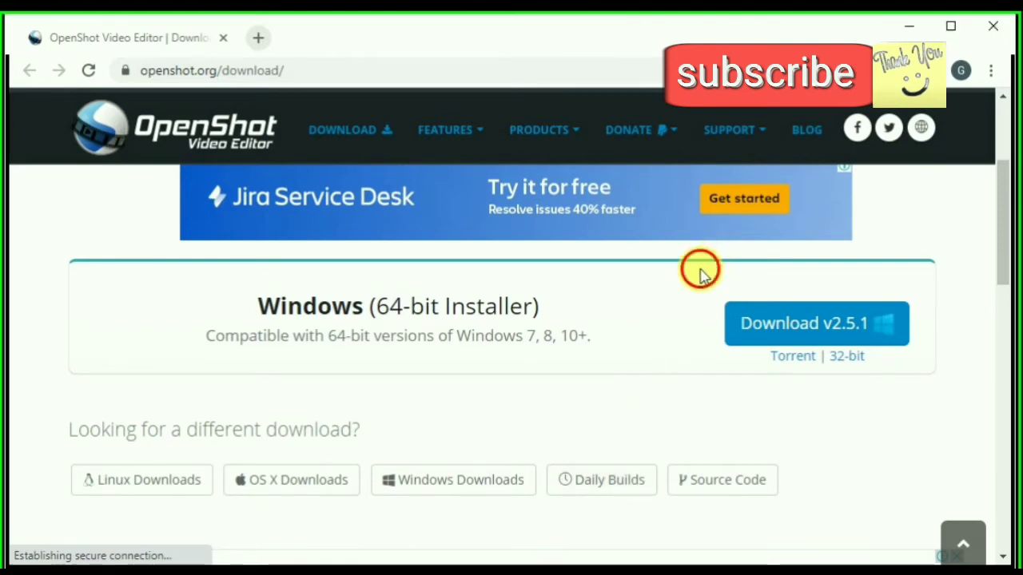
left_click_drag(701, 270, 723, 320)
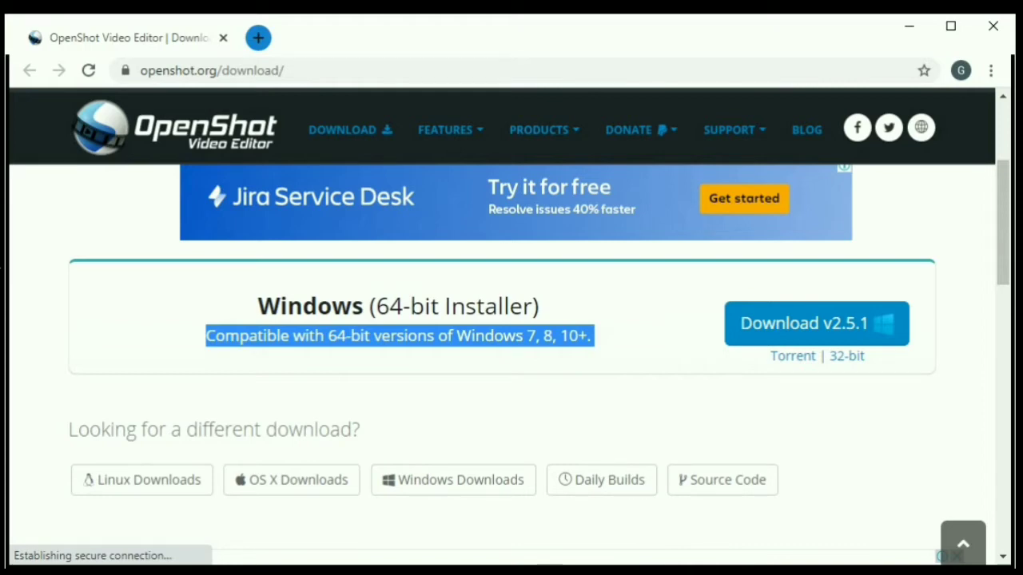
left_click(536, 564)
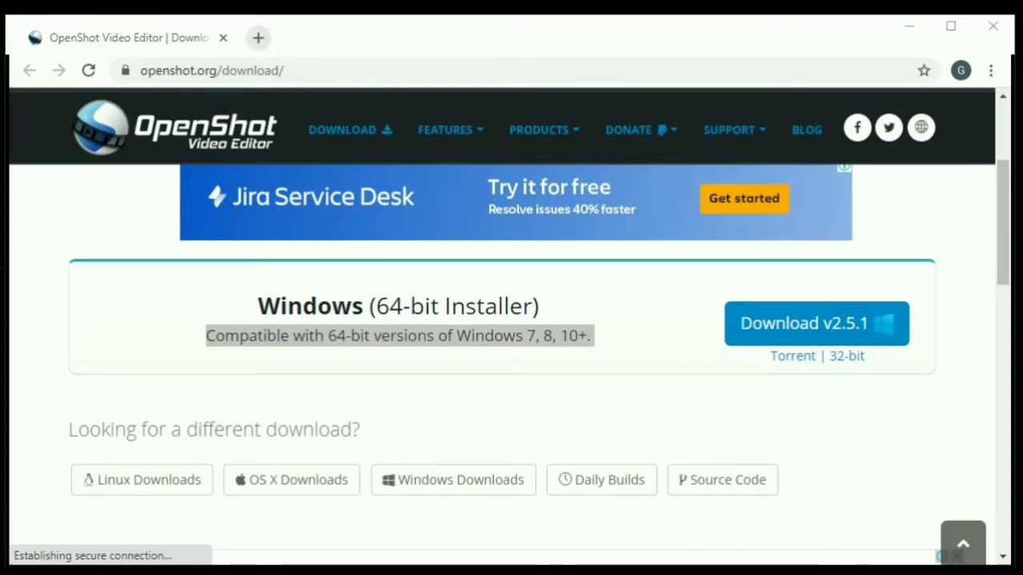
left_click_drag(774, 357, 683, 328)
triple_click(715, 315)
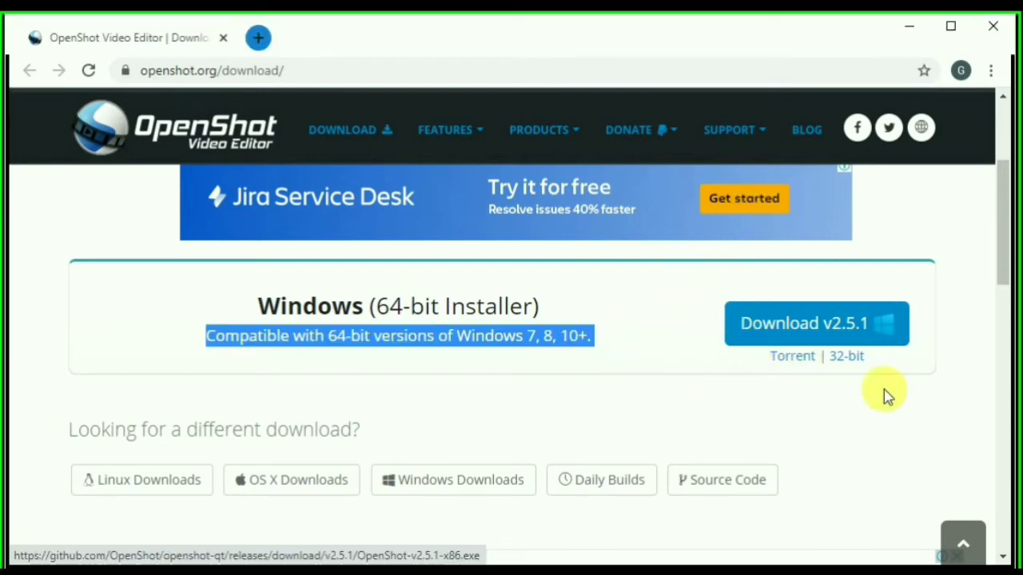
left_click(778, 324)
left_click(676, 312)
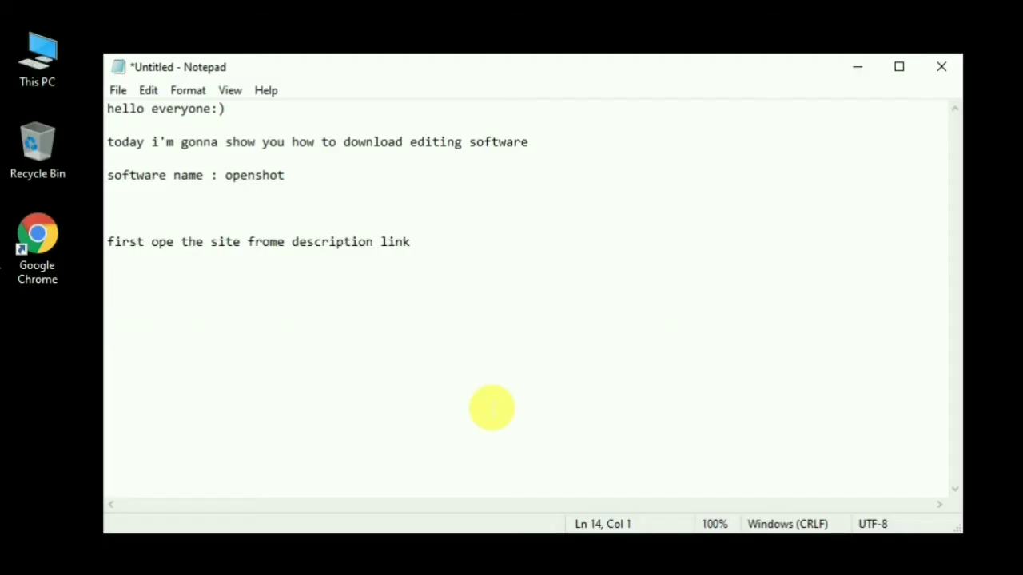
Step: Add the line "download the software" to the notes in Notepad
type("downloa")
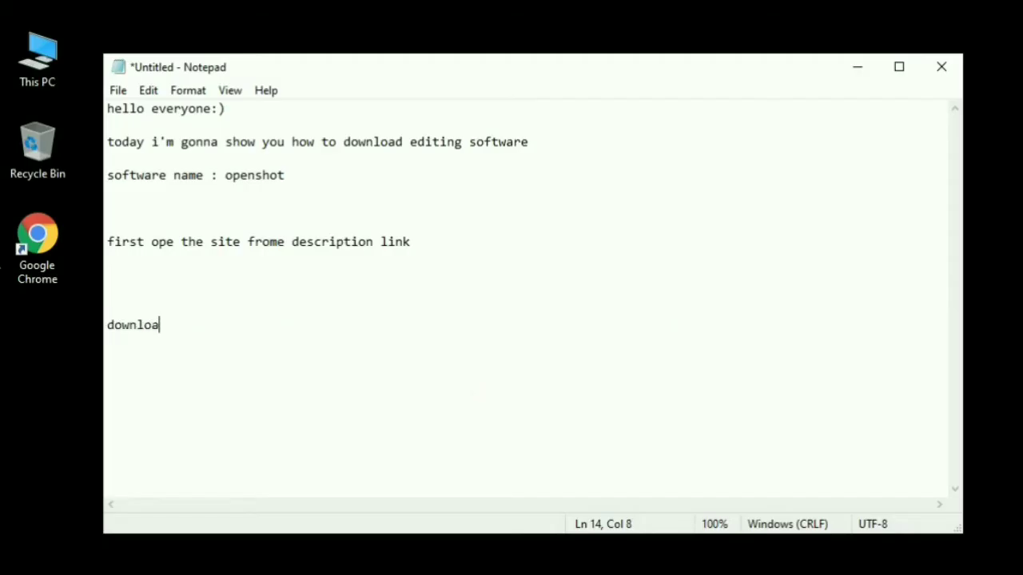
type("d the sof")
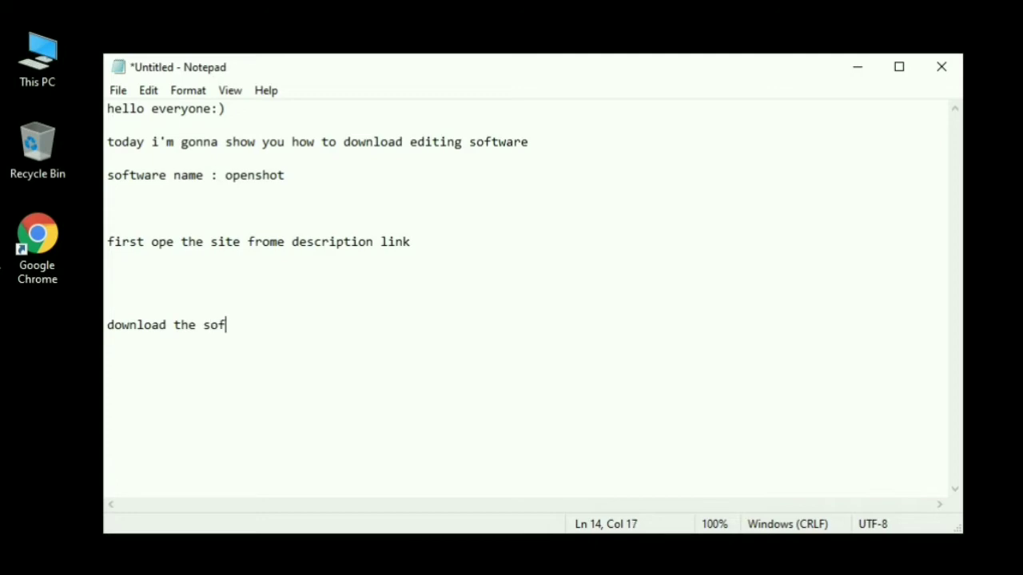
type("twar")
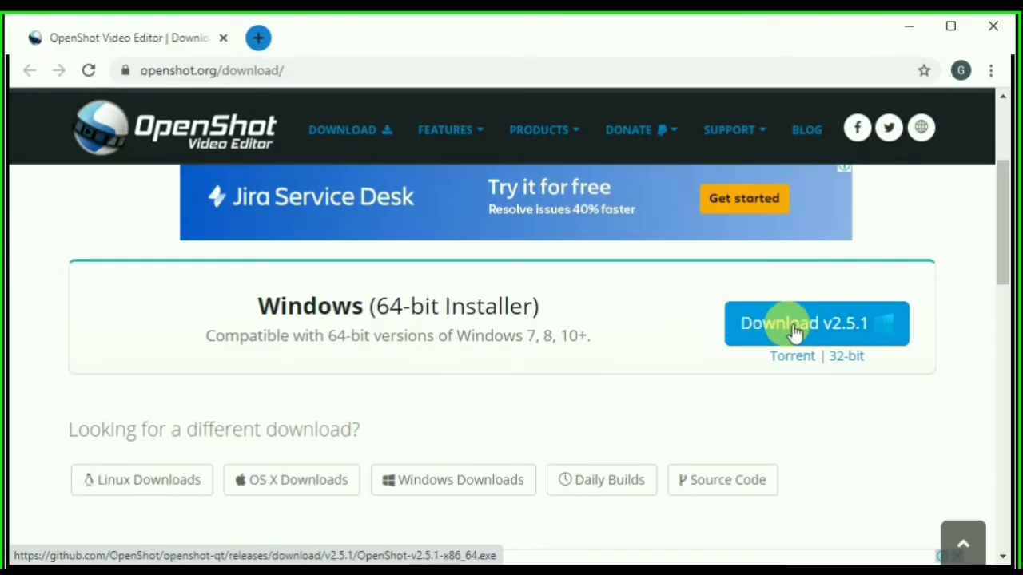
Step: Start downloading the OpenShot v2.5.1 64-bit Windows installer in Chrome and minimize the browser
left_click(794, 329)
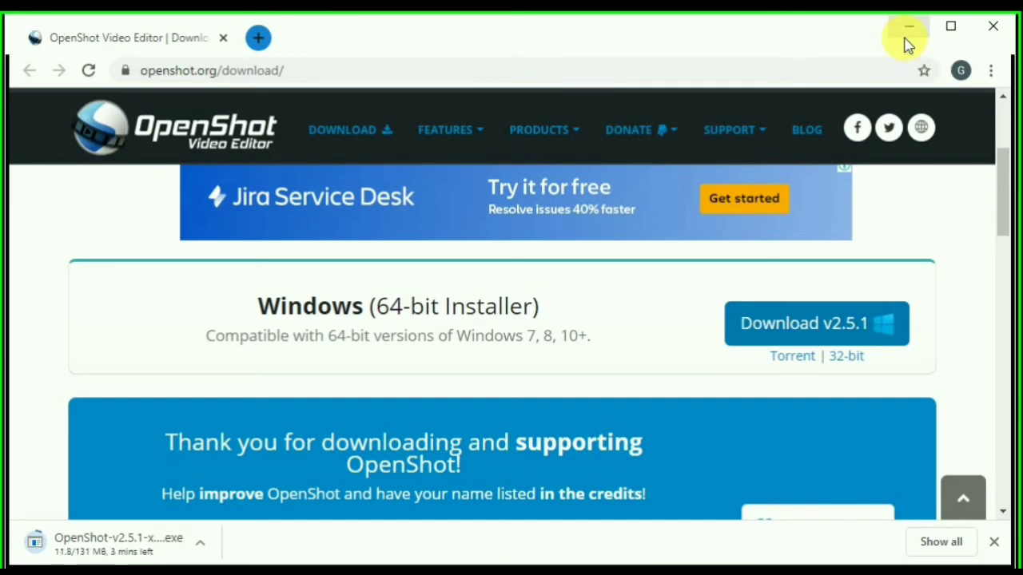
left_click(908, 30)
Step: Add the line "it take some time" below the download instruction in Notepad, followed by several blank lines
type("download the software")
key("Return")
key("Return")
key("Return")
type("it")
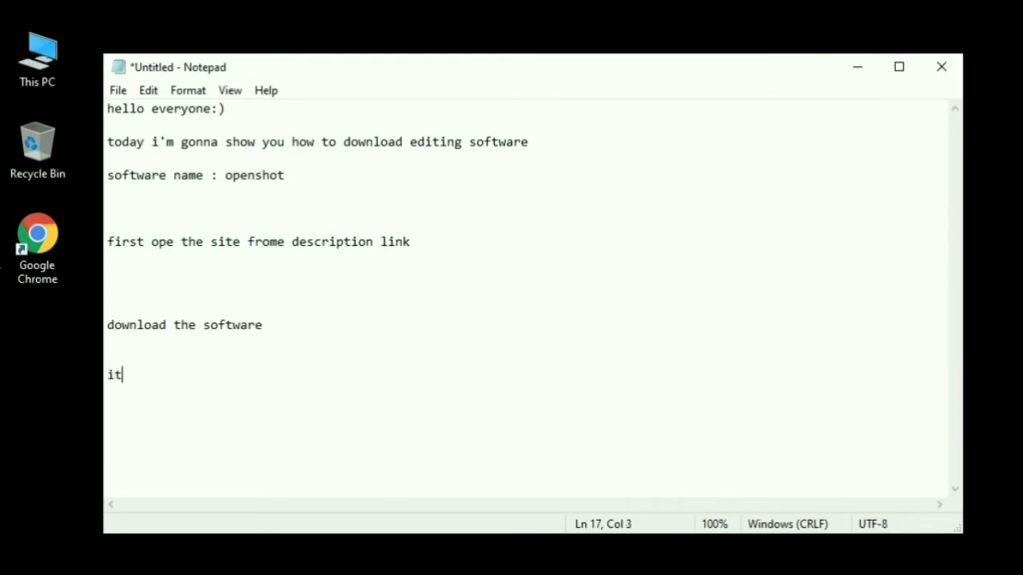
type(" take some ")
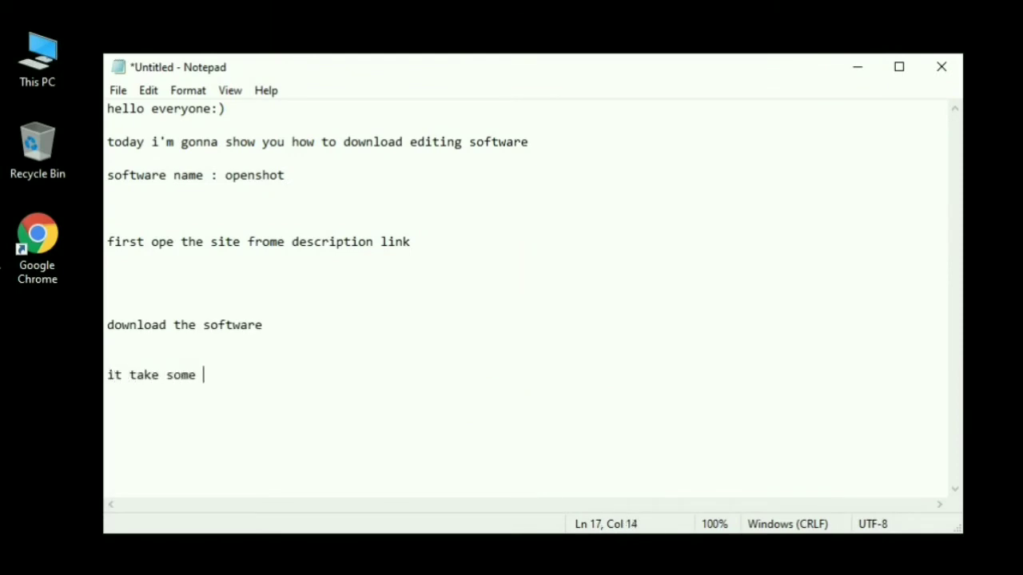
type("time")
key("Return")
key("Return")
key("Return")
key("Return")
key("Return")
key("Return")
key("Return")
key("Return")
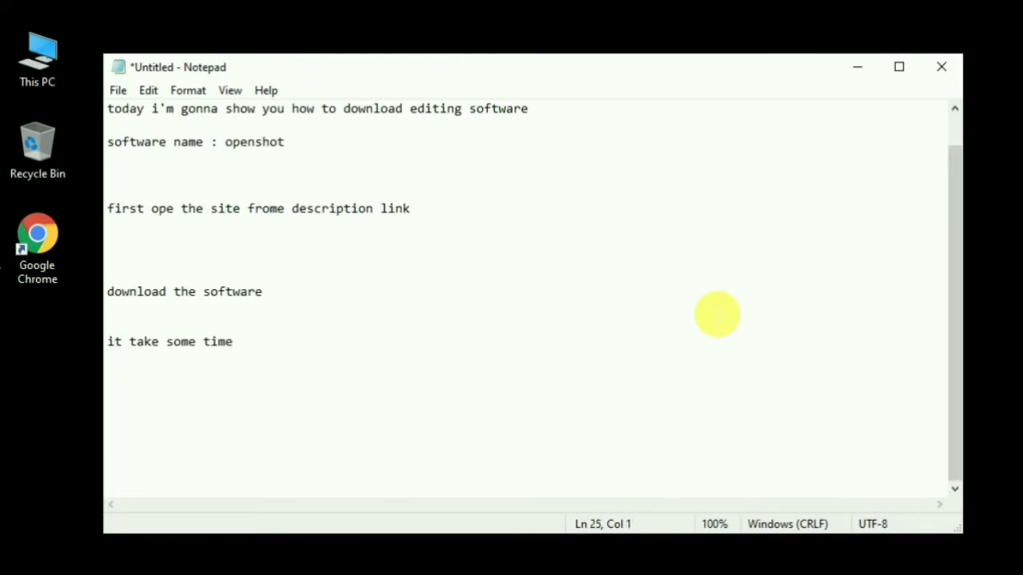
Step: Check the OpenShot installer's download status in Chrome and return to the Notepad notes
mouse_move(544, 568)
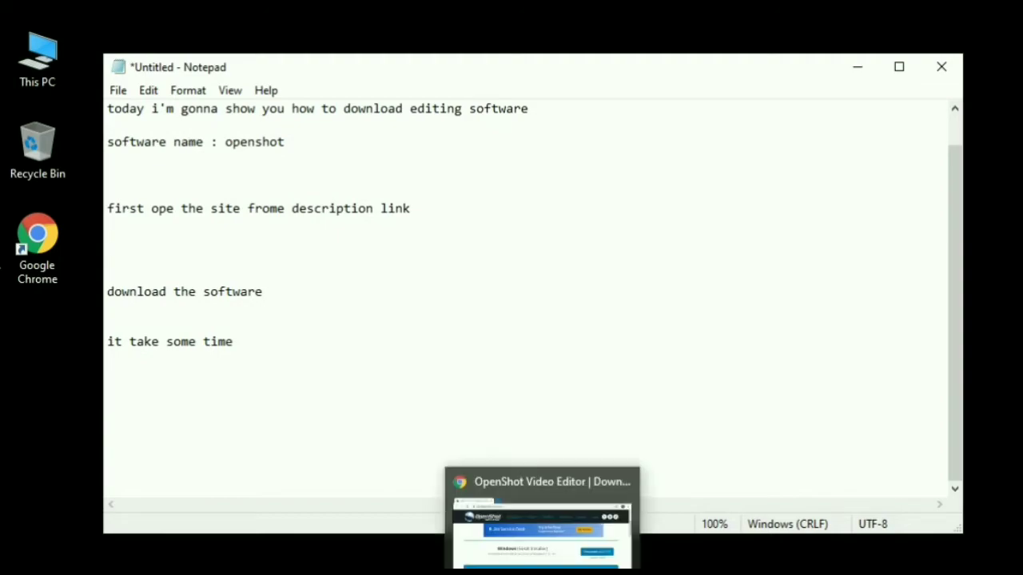
left_click(543, 519)
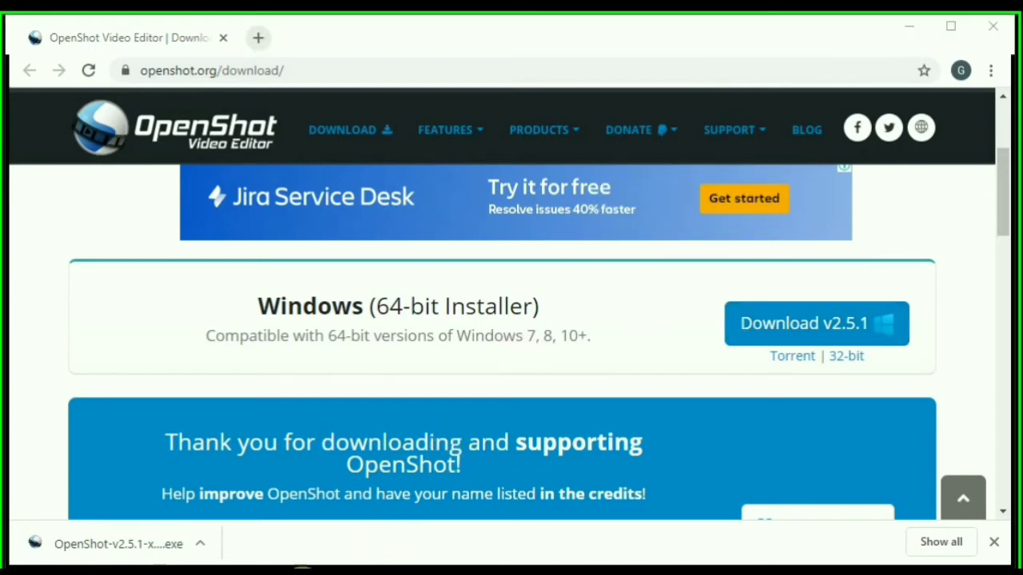
left_click(901, 32)
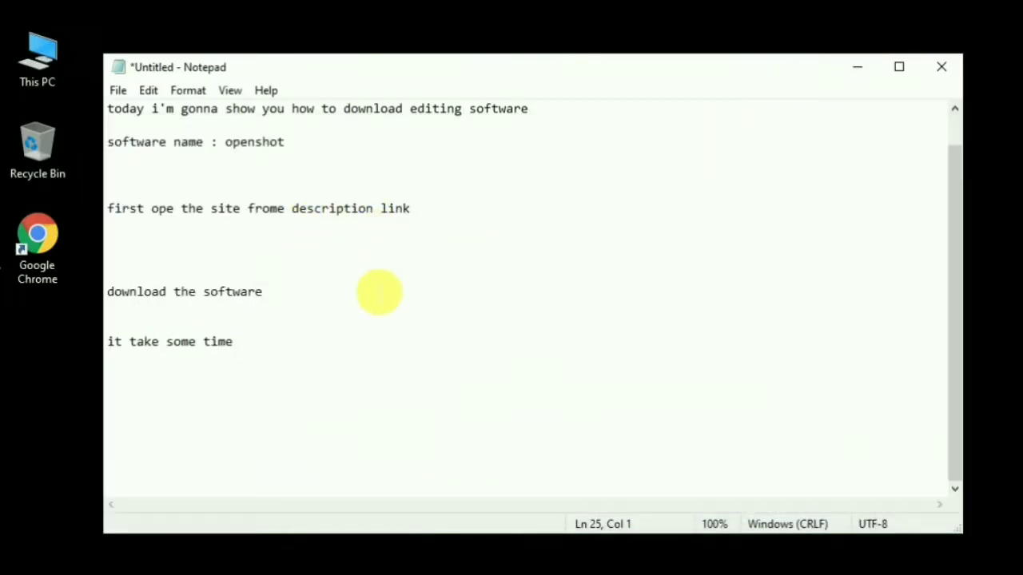
Step: Add the lines "after download compleate" and "open the file" at the end of the notes, separated by blank lines
type("afte")
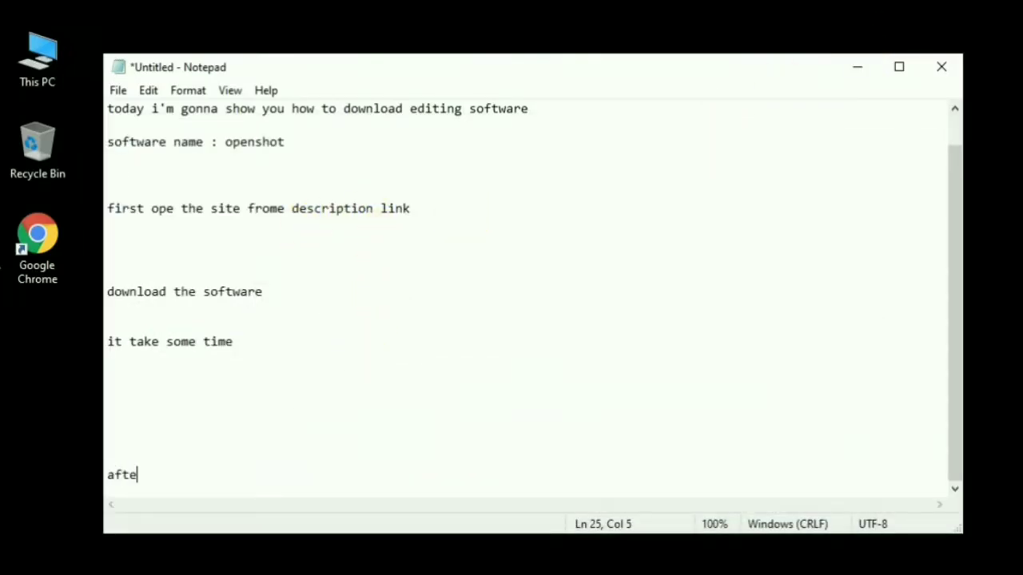
type("r downlo")
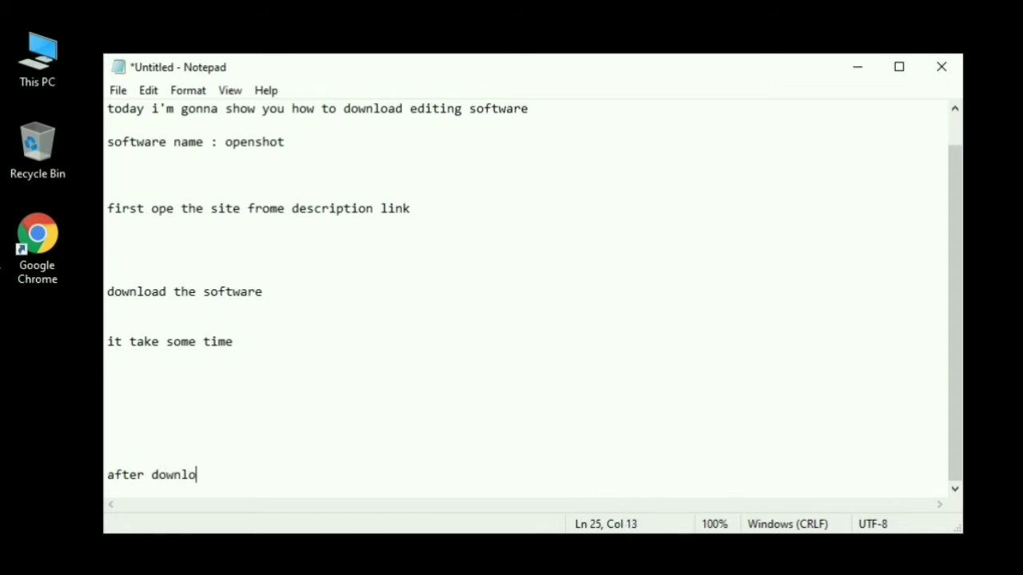
type("ad compleate")
key("Return")
key("Return")
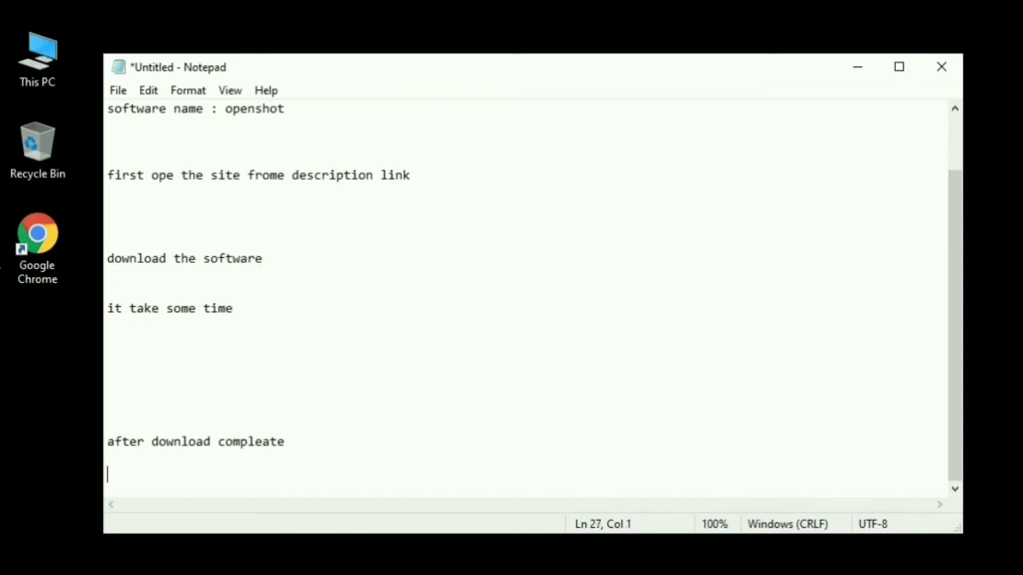
key("Return")
key("Return")
type("open ")
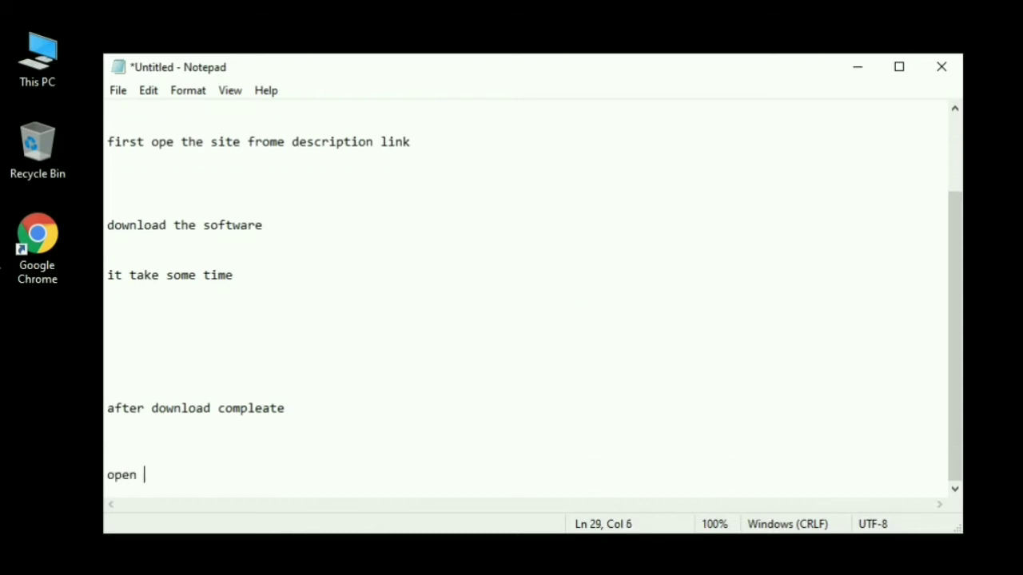
type("the file")
Step: Move the Notepad window away from the desktop icons and open the Downloads folder in File Explorer
left_click_drag(660, 79, 701, 73)
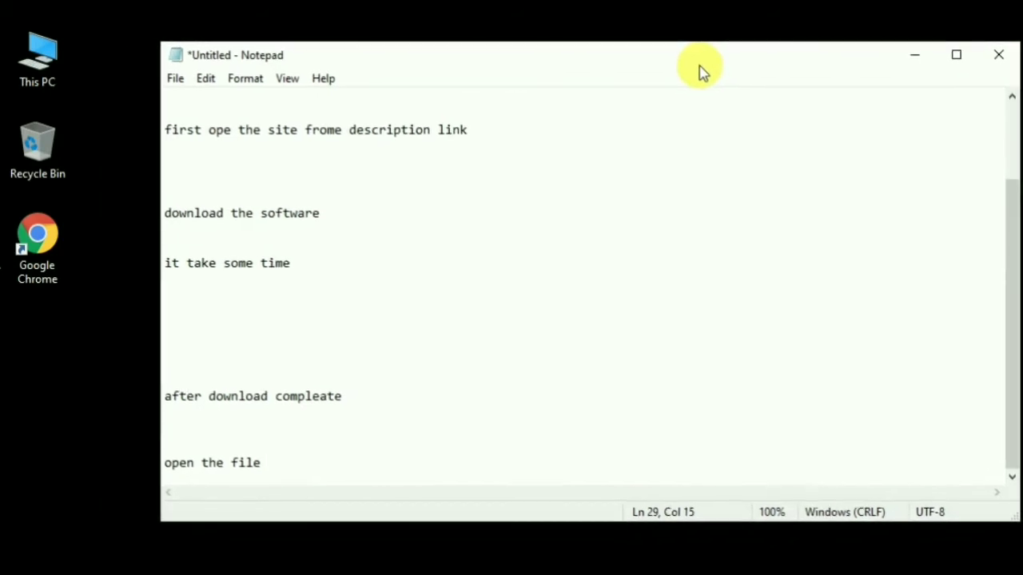
double_click(55, 59)
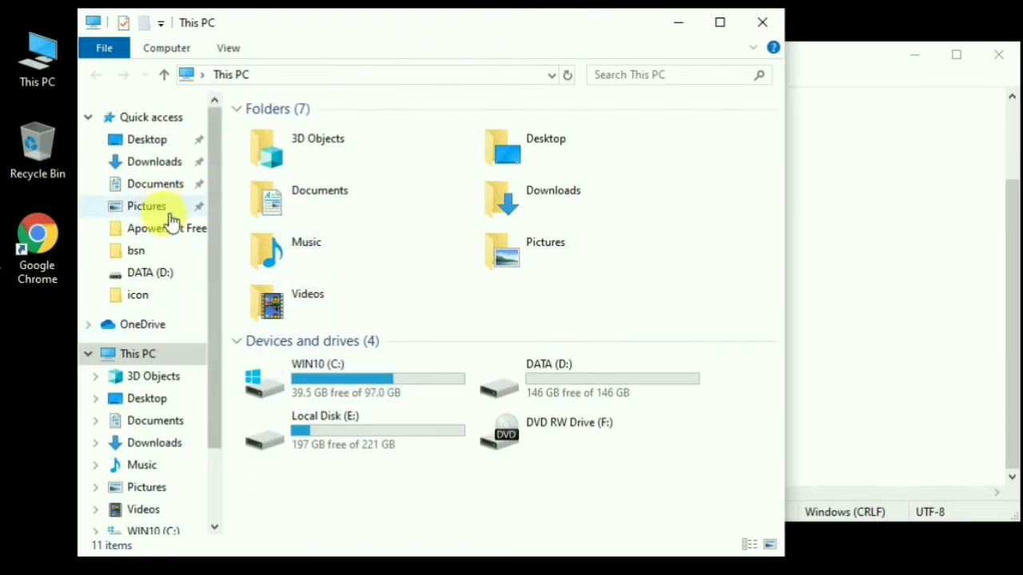
left_click(86, 355)
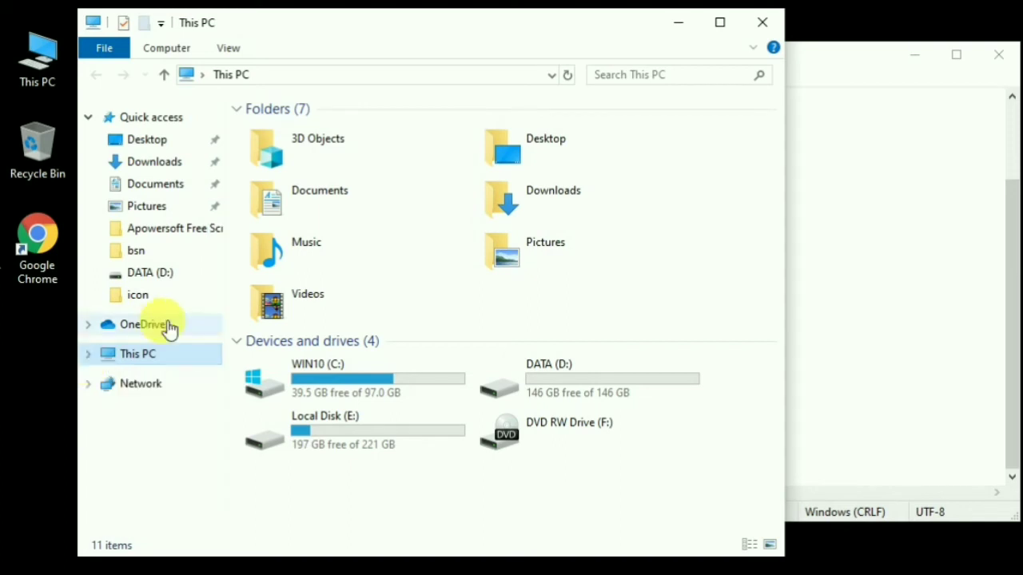
left_click(165, 166)
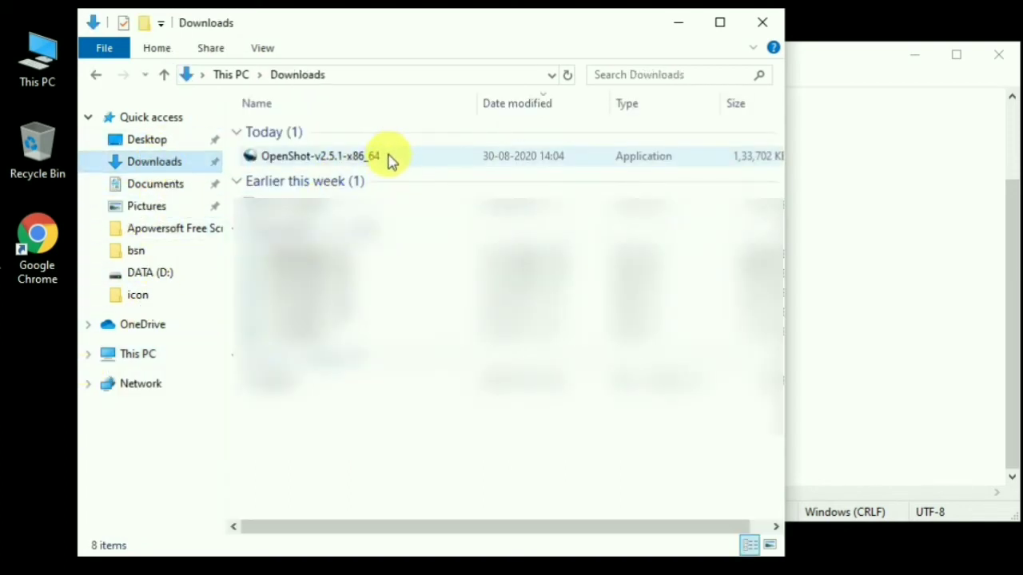
Step: Move the OpenShot-v2.5.1-x86_64 installer from the Downloads folder to the desktop, minimizing File Explorer
left_click(393, 160)
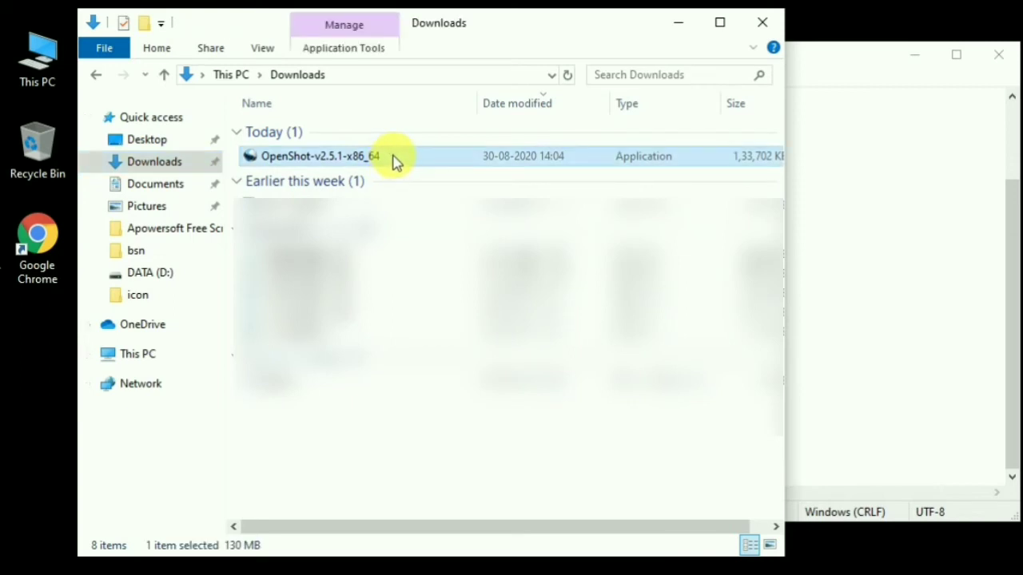
right_click(393, 158)
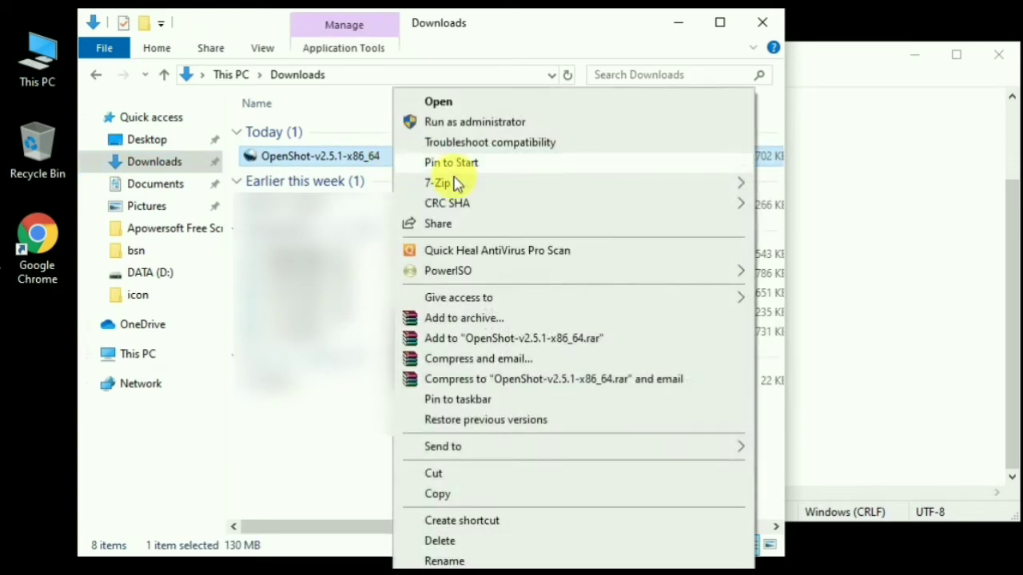
left_click(466, 476)
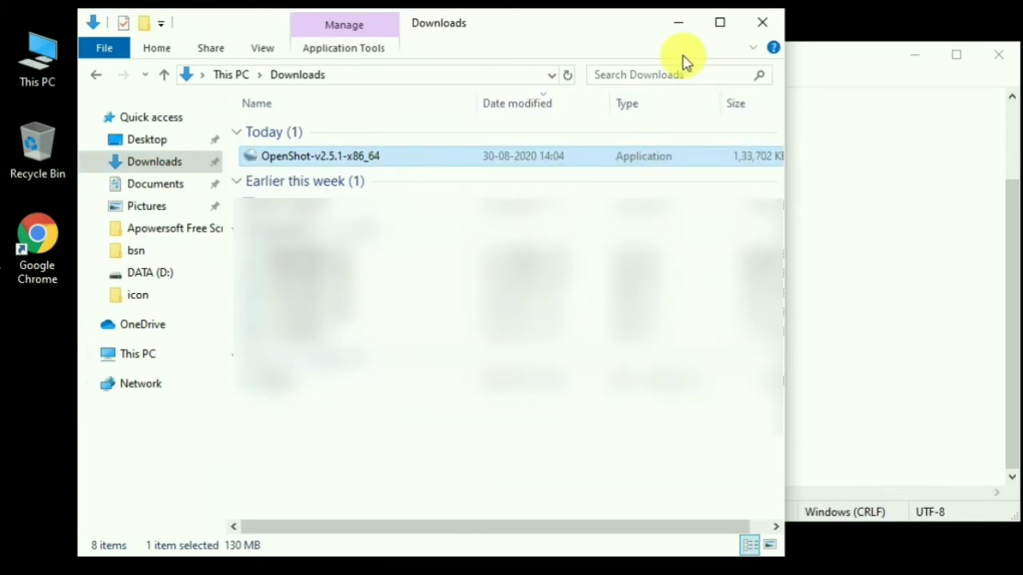
left_click(678, 24)
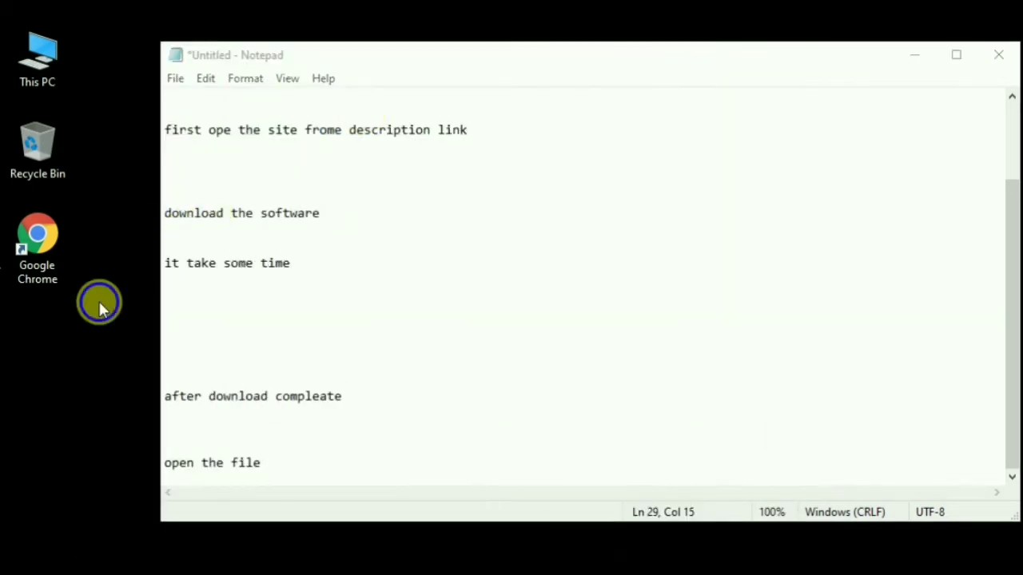
right_click(99, 302)
left_click(137, 385)
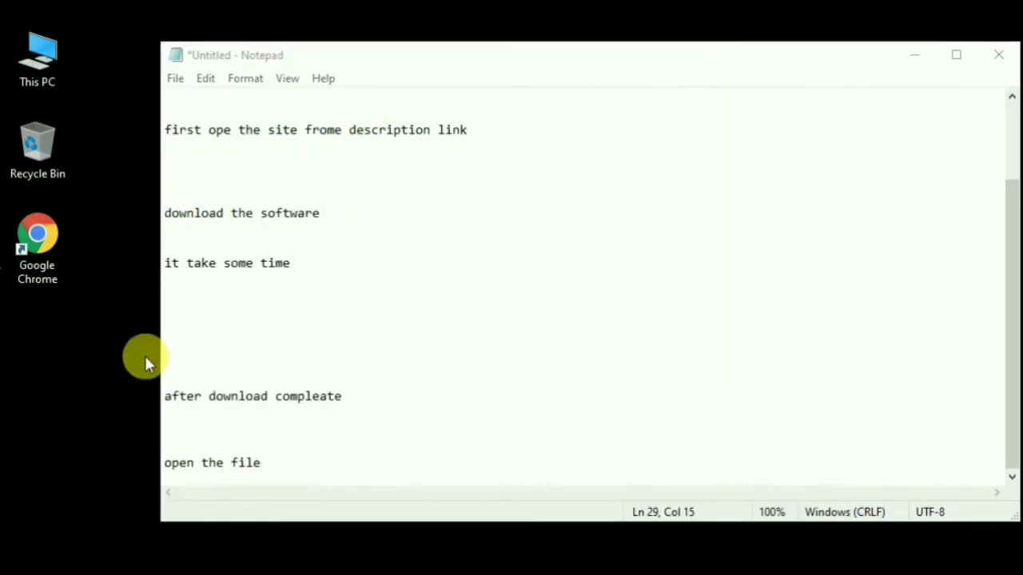
Step: Extend the last Notepad line to "open the file properties" and add the line "and click on unlock" below, after blank lines
left_click(335, 464)
type("properti")
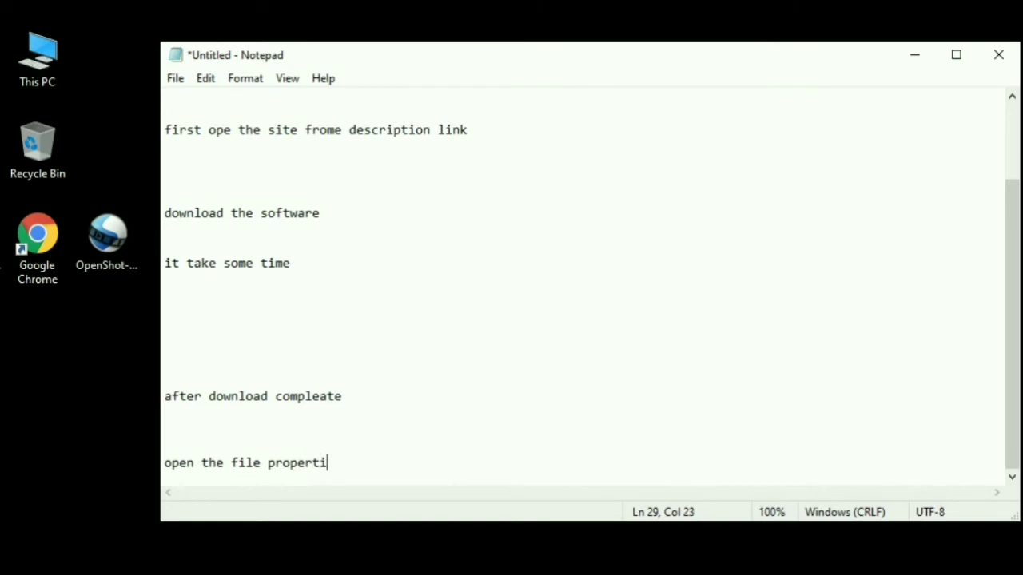
type("ed")
key("Return")
key("Return")
key("Return")
key("Return")
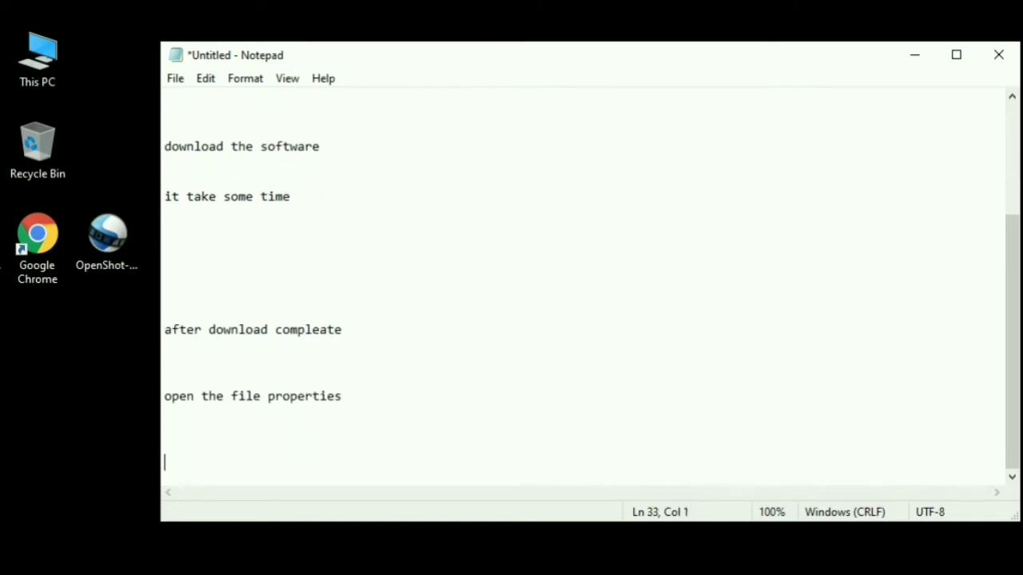
type("and click ")
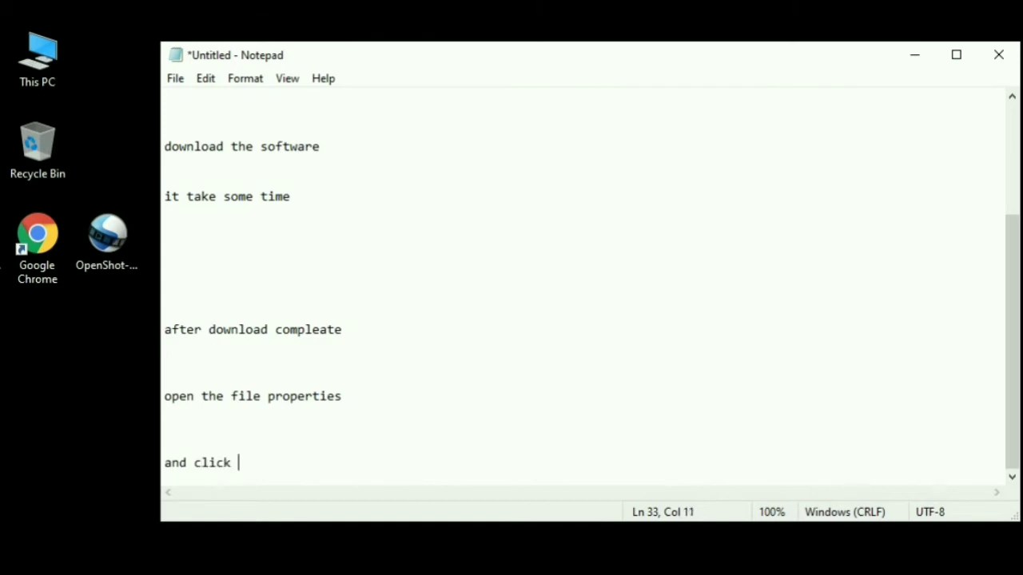
type("on unlock")
Step: Place the OpenShot installer icon beside the Recycle Bin on the desktop
left_click(128, 182)
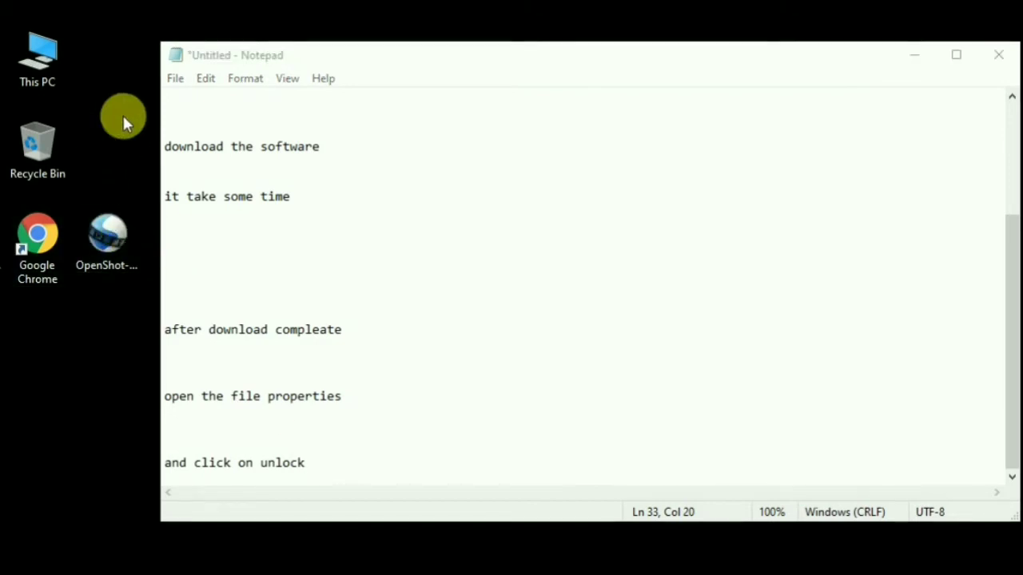
left_click_drag(123, 119, 123, 120)
right_click(123, 120)
Step: Open the OpenShot installer's file properties from the desktop and enable the Unblock option
left_click(111, 156)
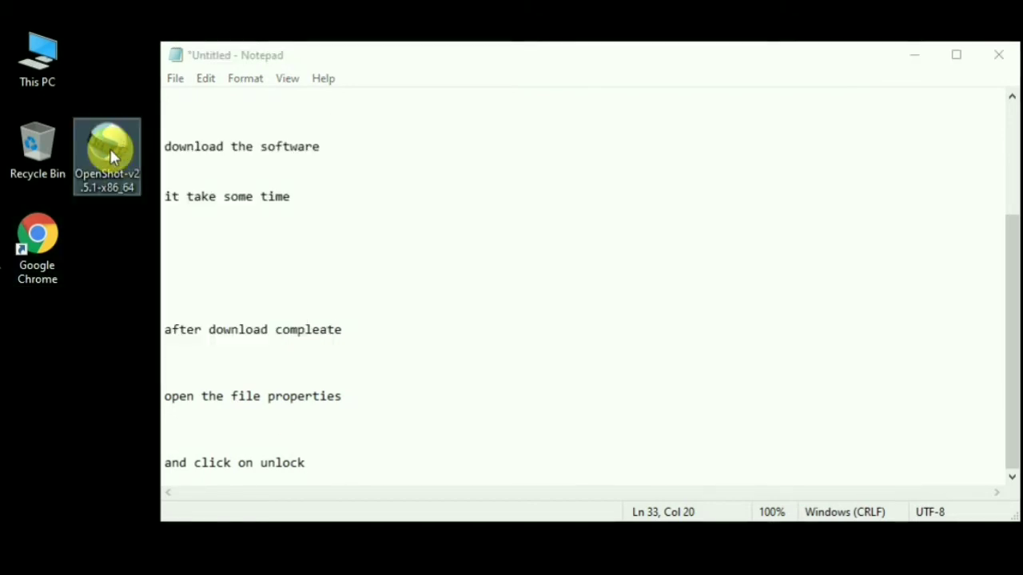
right_click(111, 156)
left_click(164, 564)
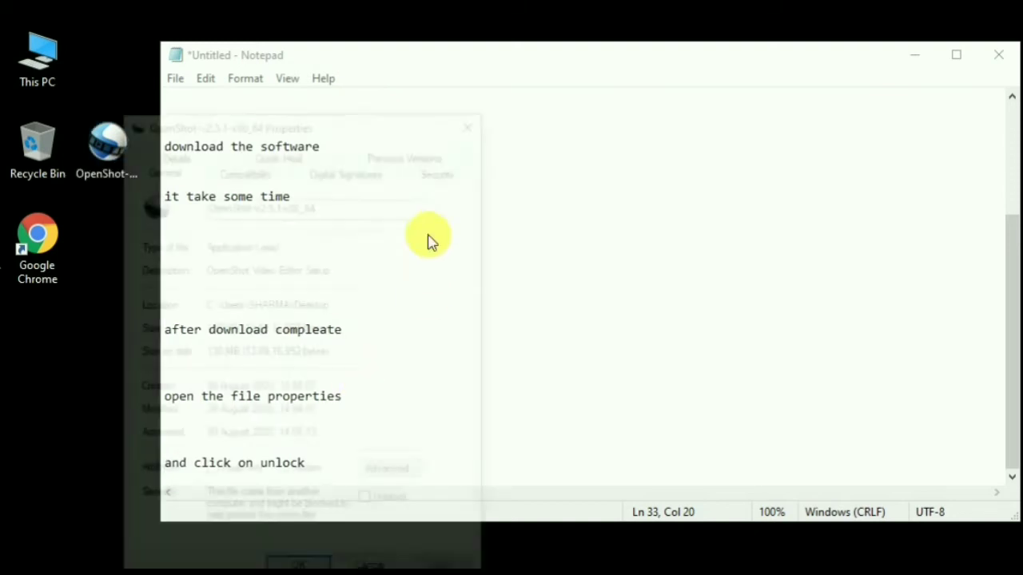
left_click_drag(368, 130, 517, 84)
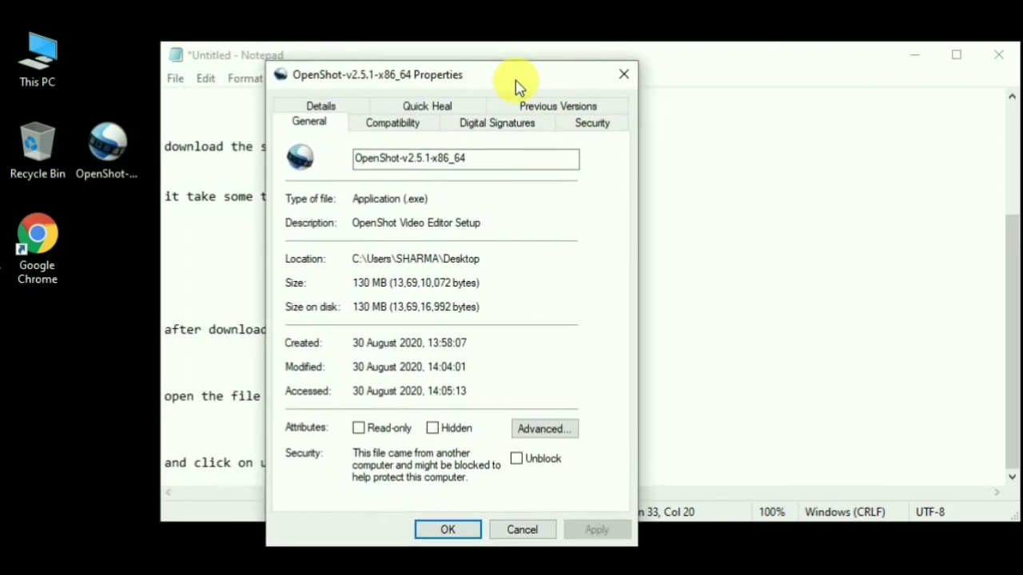
left_click(517, 461)
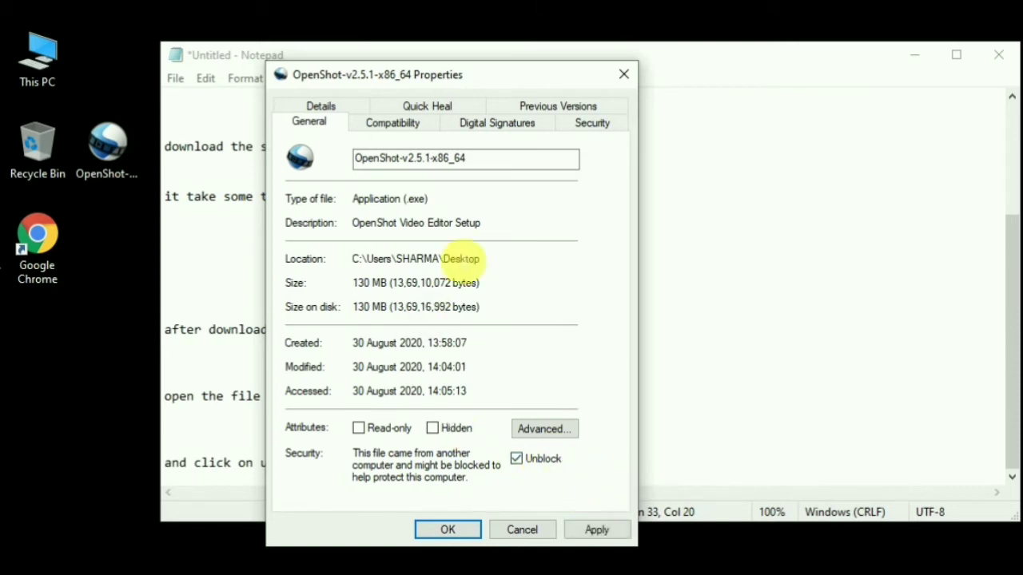
Step: Add the line "and apply" below "and click on unlock" in the Notepad notes, separated by blank lines
left_click(840, 366)
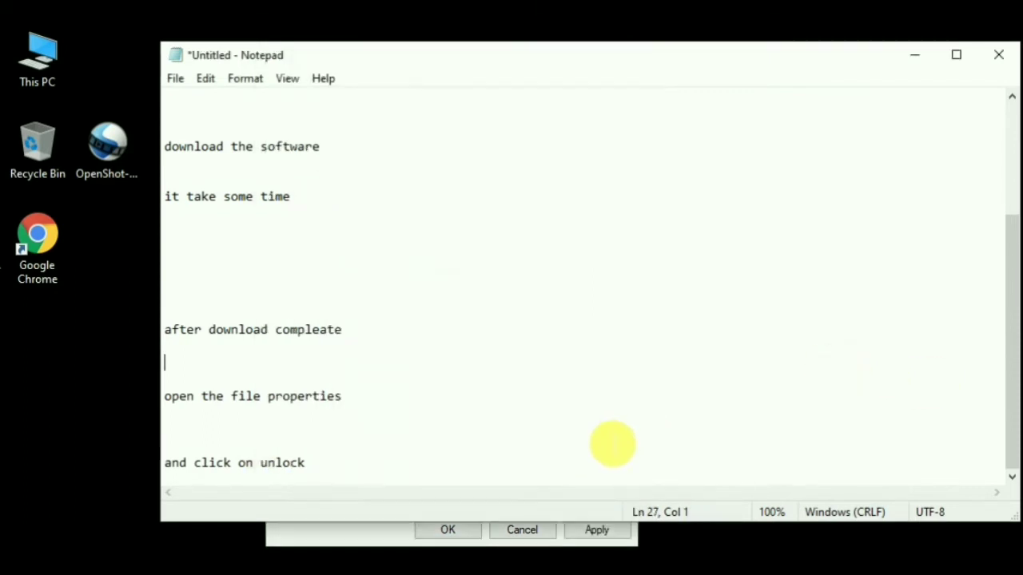
left_click(484, 452)
key("Return")
key("Return")
key("Return")
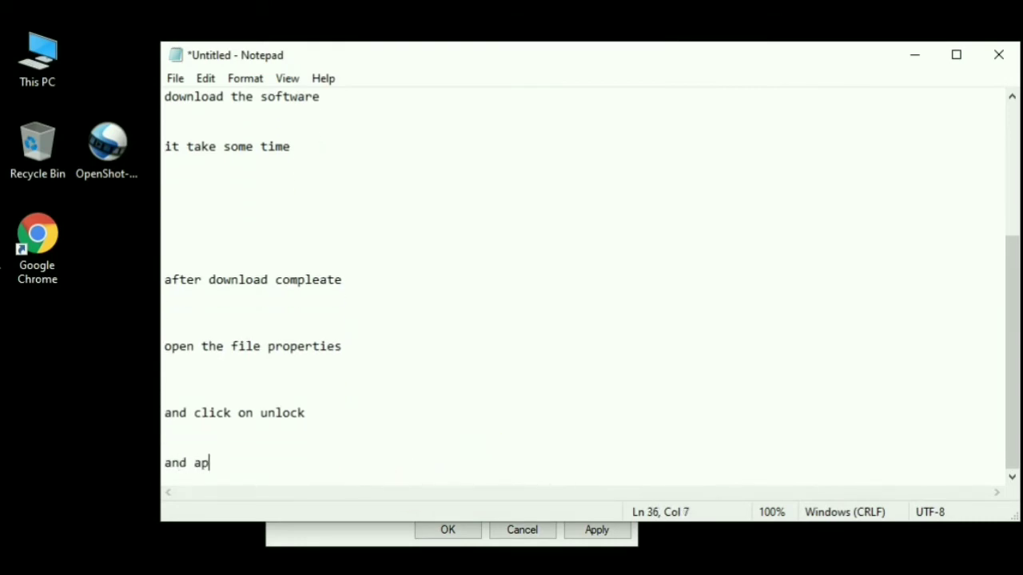
type("and apply")
Step: Apply the Unblock setting in the installer's properties and close the dialog
left_click(375, 539)
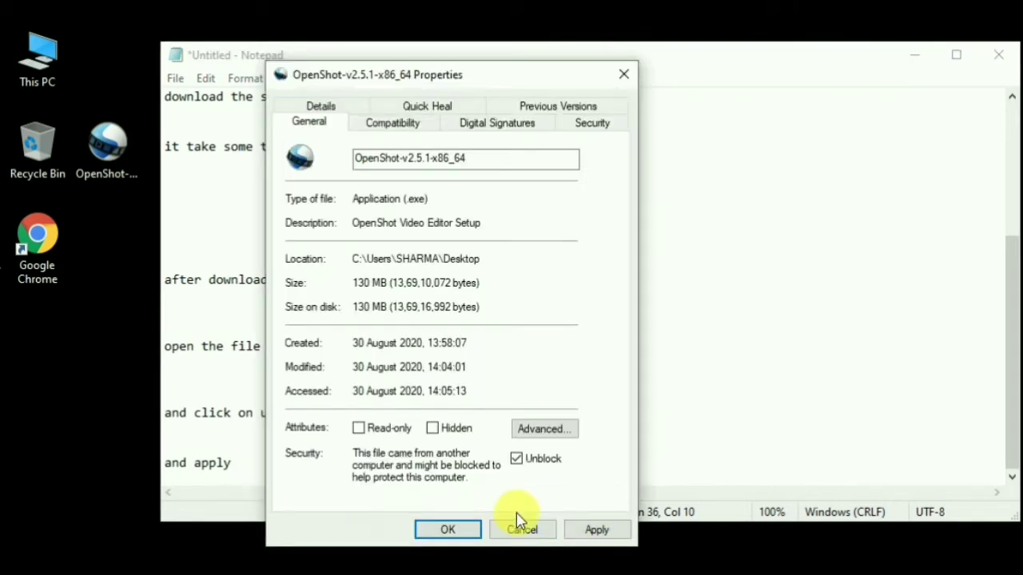
left_click(587, 530)
left_click(471, 531)
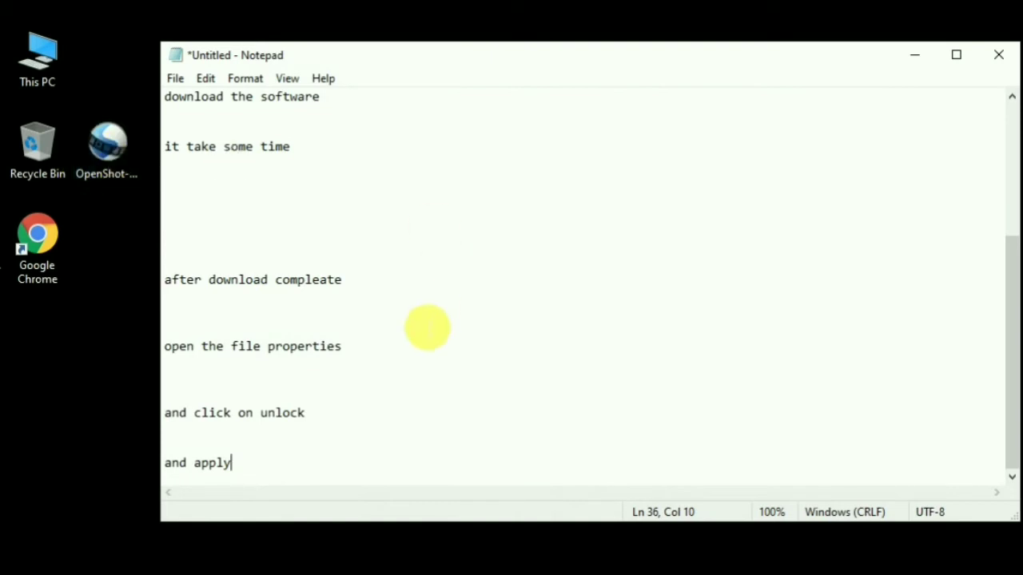
Step: Add the line "and install it" several lines below "and apply" in Notepad, followed by several blank lines
key("Return")
key("Return")
key("Return")
key("Return")
key("Return")
key("Return")
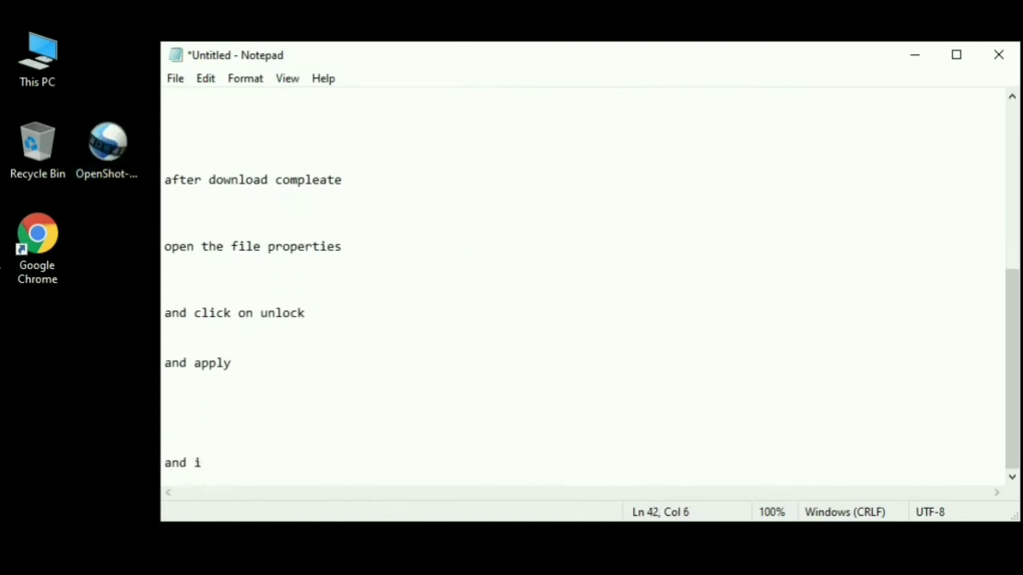
type("and install it")
key("Return")
key("Return")
key("Return")
key("Return")
key("Return")
key("Return")
key("Return")
key("Return")
key("Return")
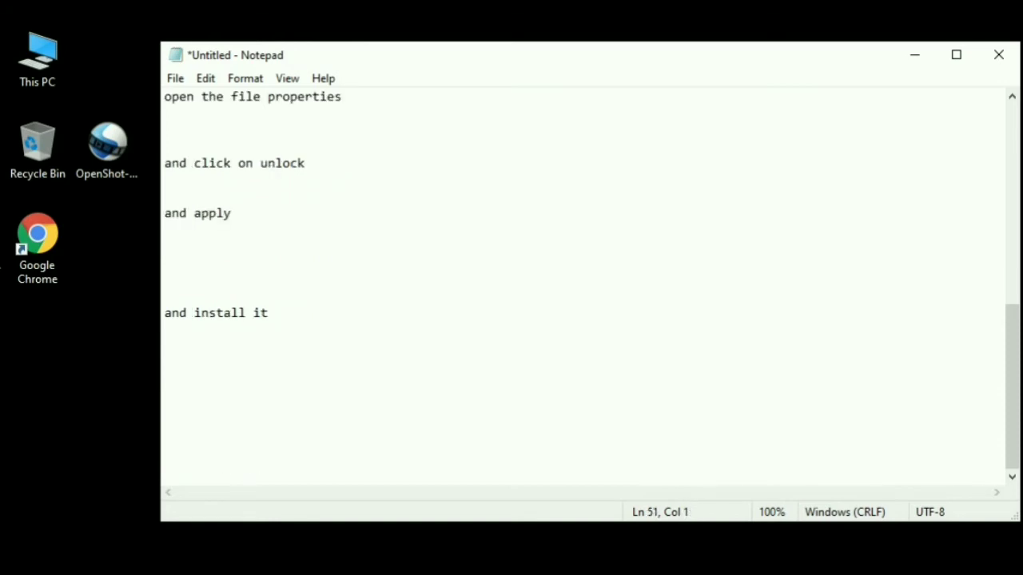
Step: Try to launch the OpenShot installer from the desktop, and inspect the file's general properties
double_click(131, 145)
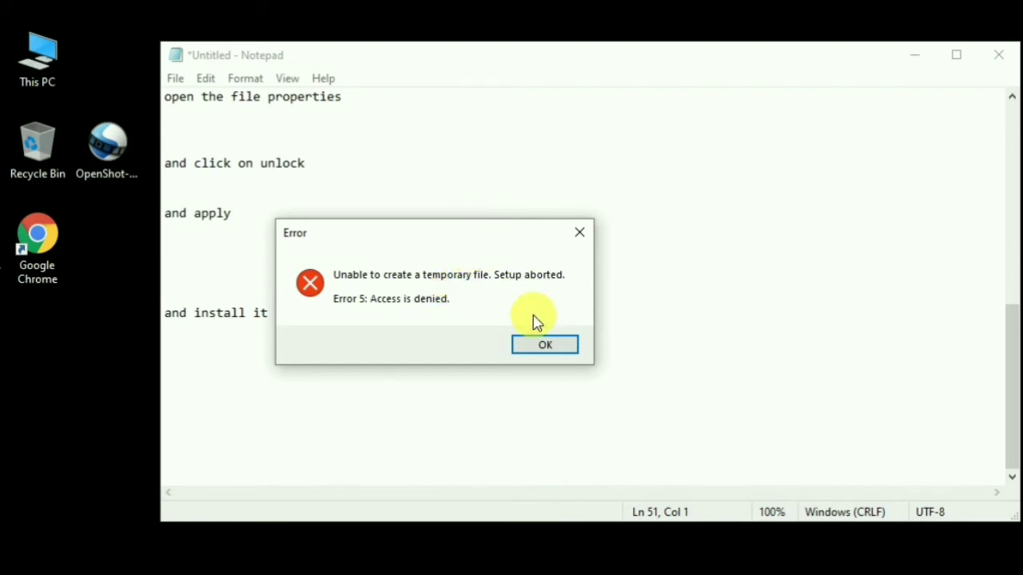
left_click(541, 349)
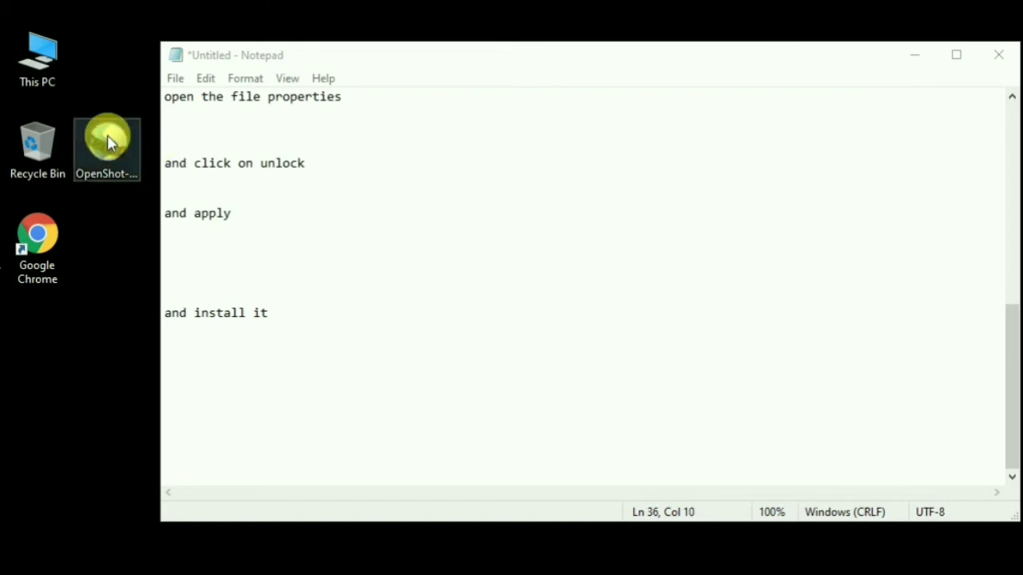
right_click(107, 138)
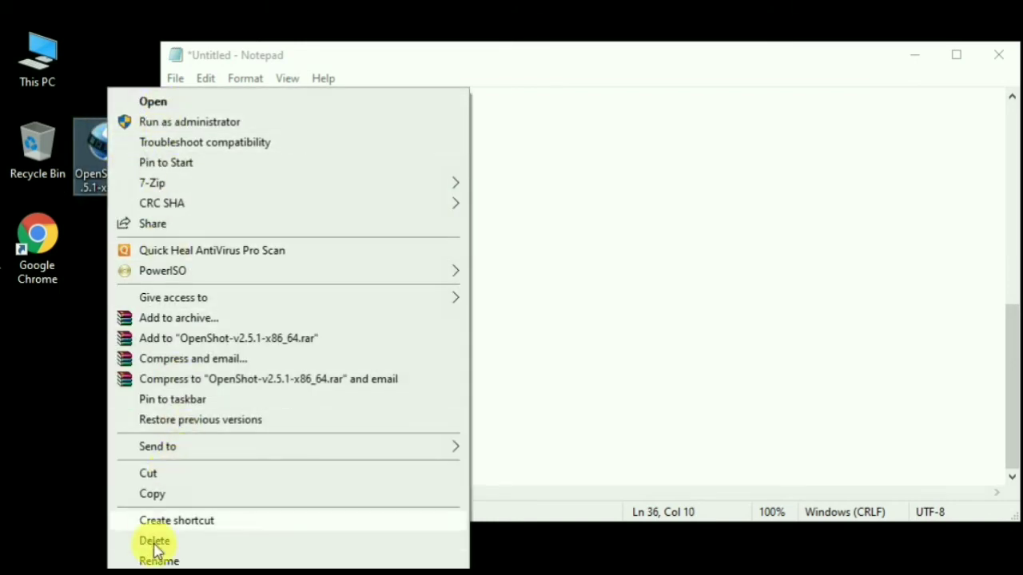
left_click(168, 571)
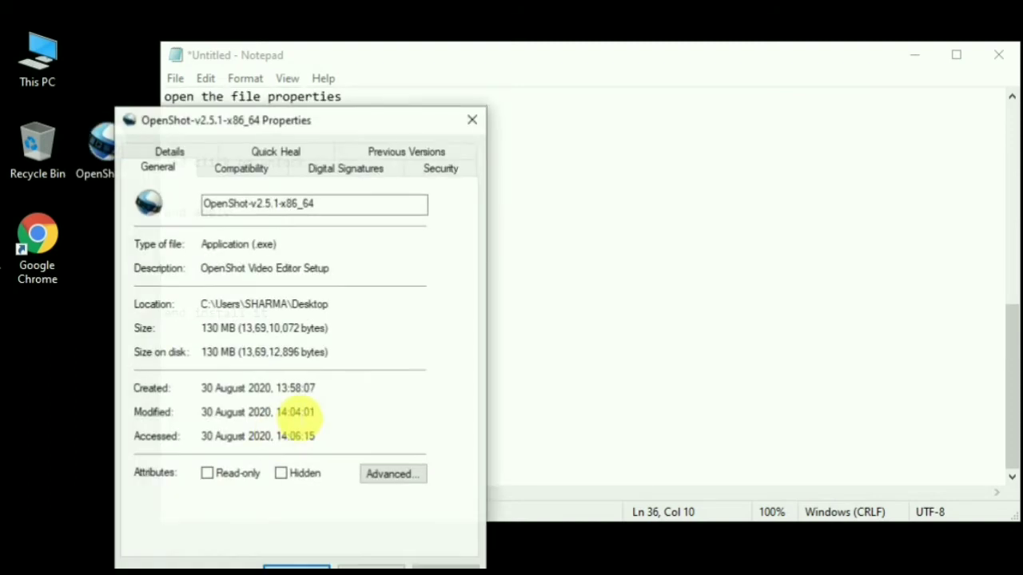
left_click_drag(324, 130, 385, 56)
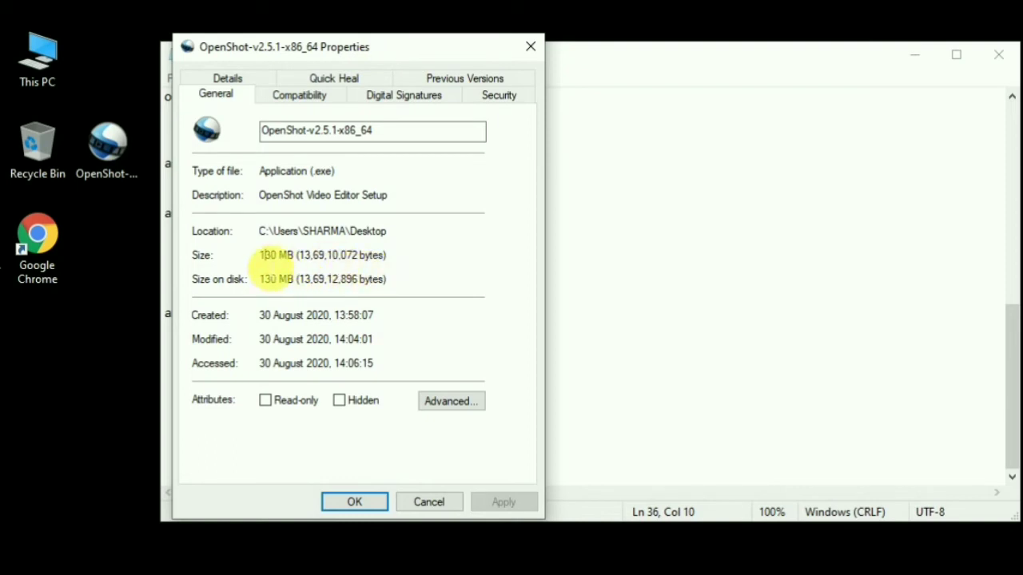
left_click_drag(263, 255, 369, 295)
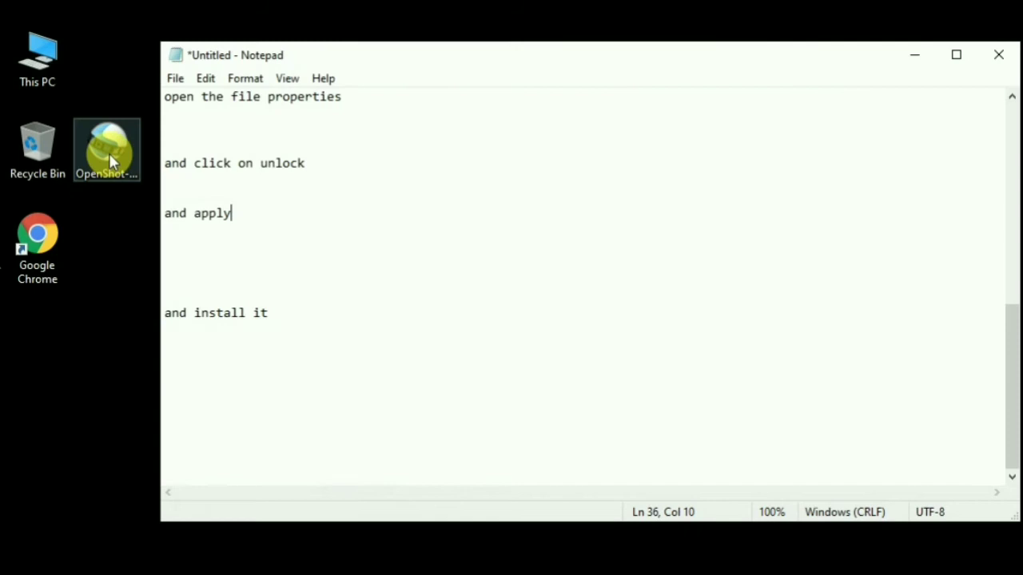
Step: Run the OpenShot installer from the desktop and confirm English as the setup language
left_click(109, 153)
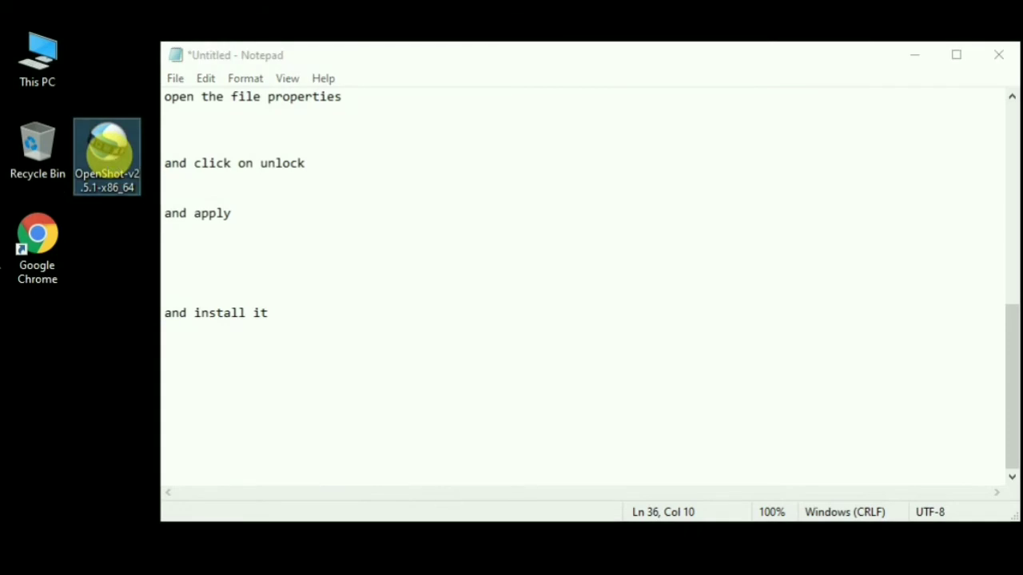
left_click(325, 164)
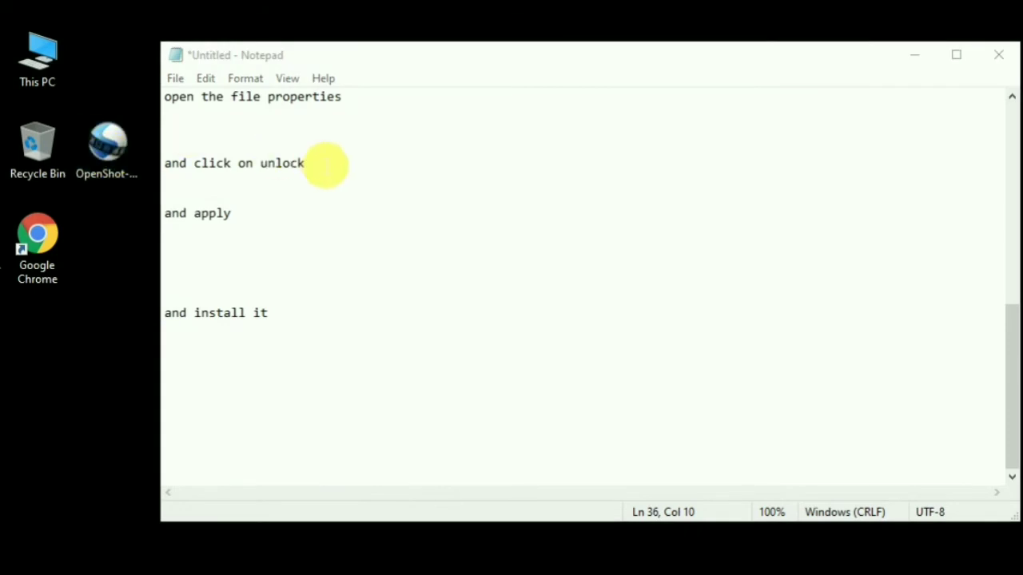
left_click(75, 151)
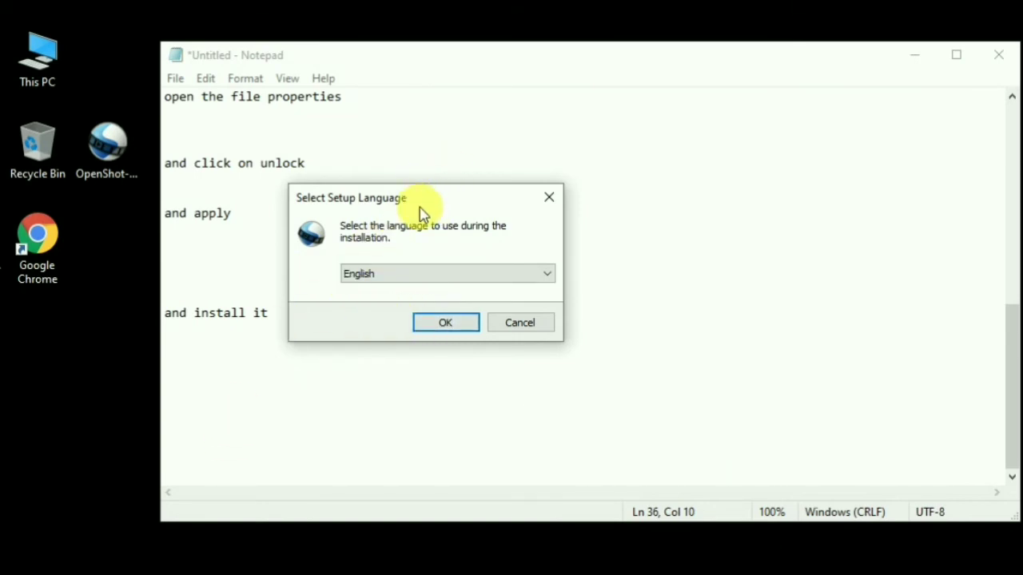
left_click_drag(421, 196, 439, 114)
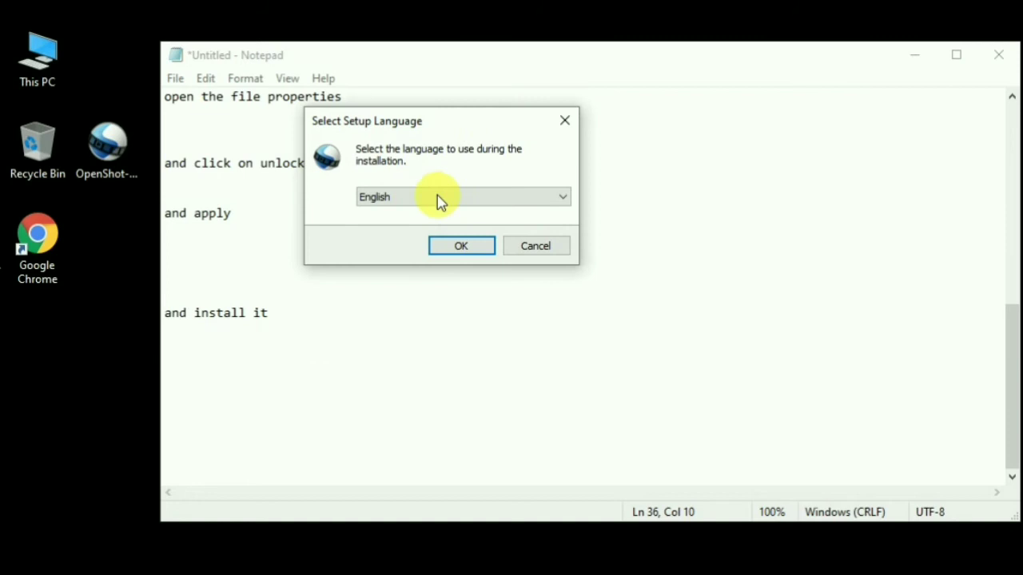
left_click(461, 248)
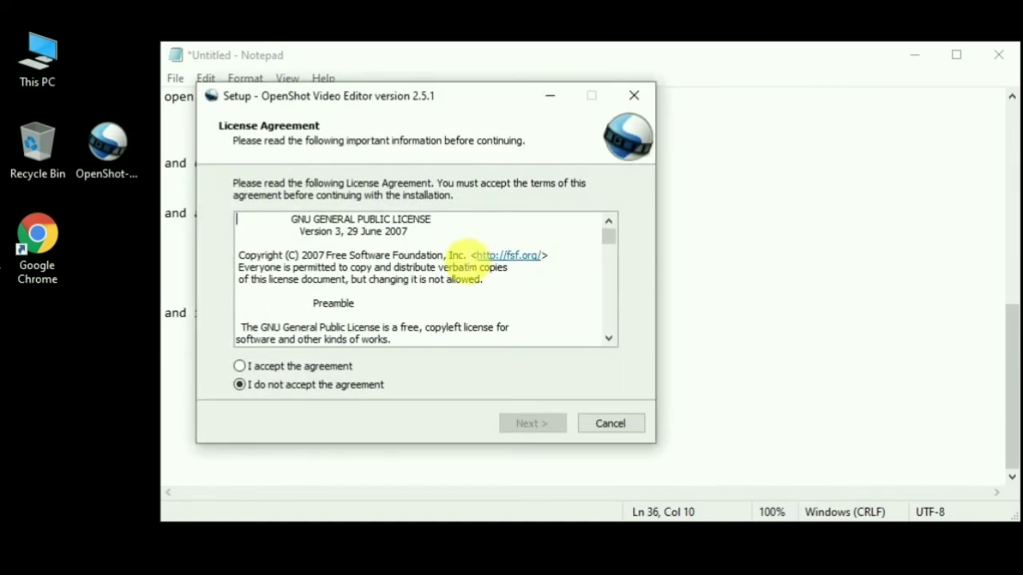
Step: Accept the license agreement in the OpenShot setup wizard and continue to the destination selection
left_click_drag(423, 96, 480, 106)
left_click(305, 380)
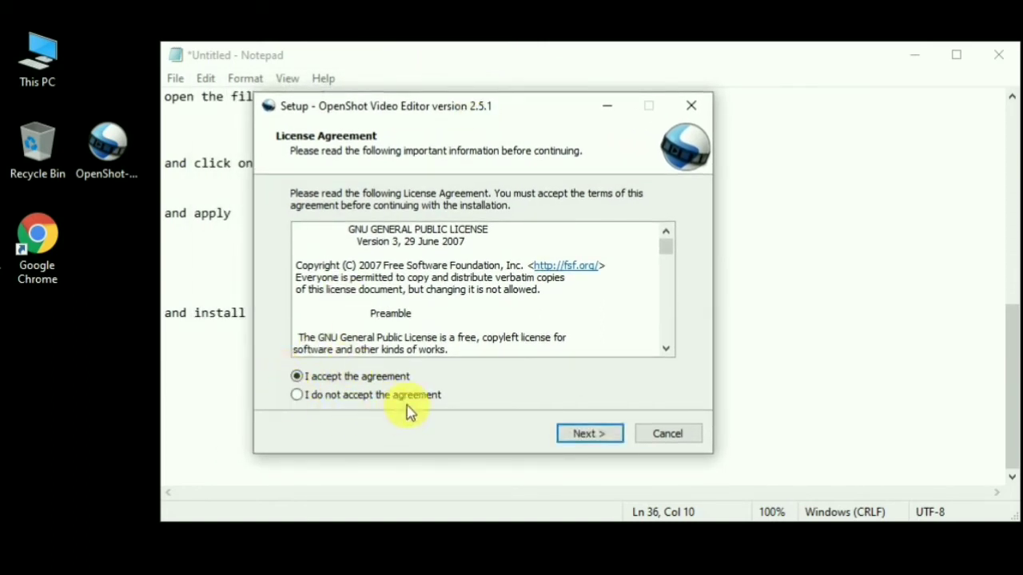
left_click(588, 445)
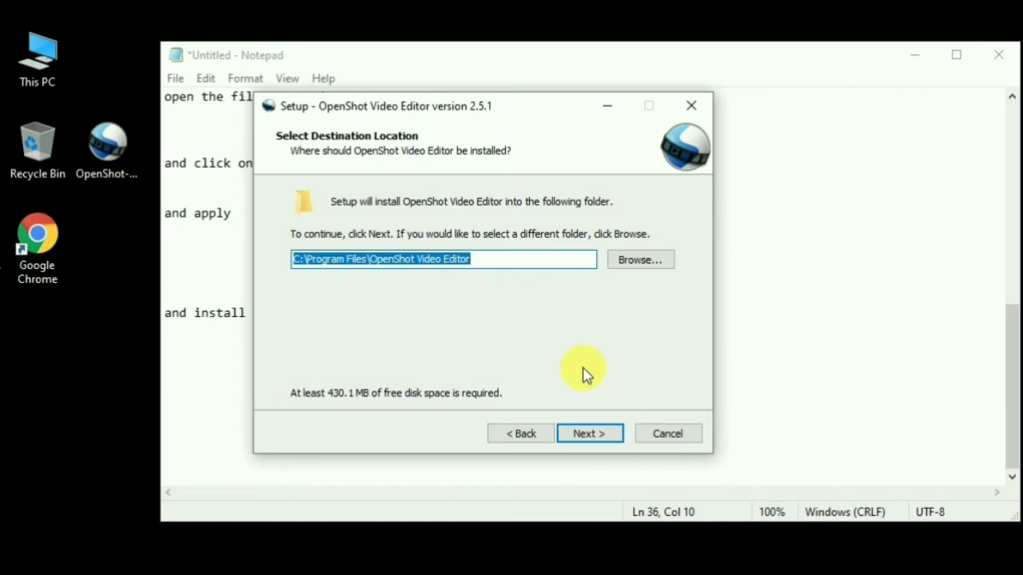
Step: Accept the default destination folder, enable creating a desktop shortcut, and continue to the Ready to Install page
left_click(591, 435)
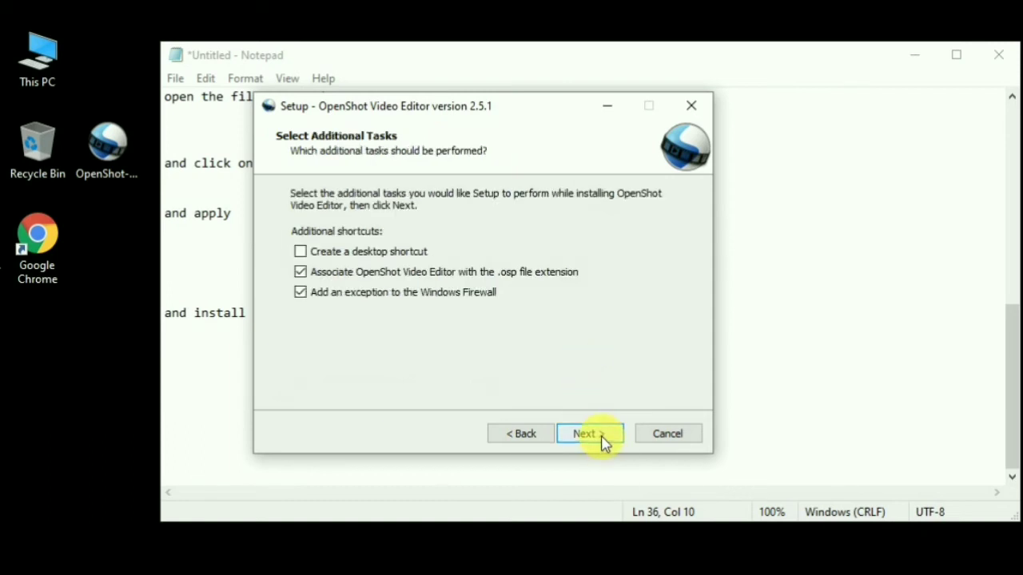
left_click(311, 253)
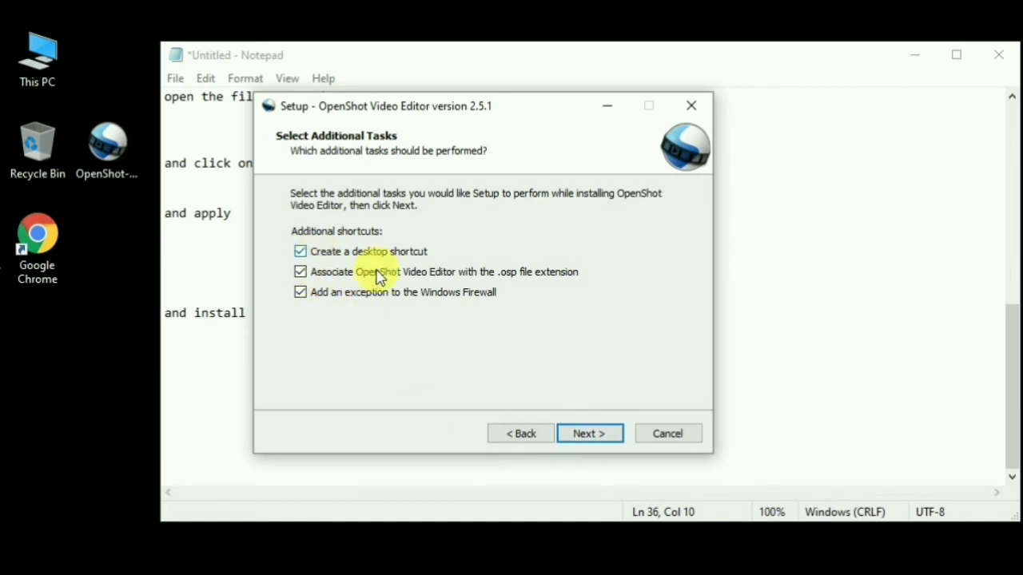
left_click(581, 447)
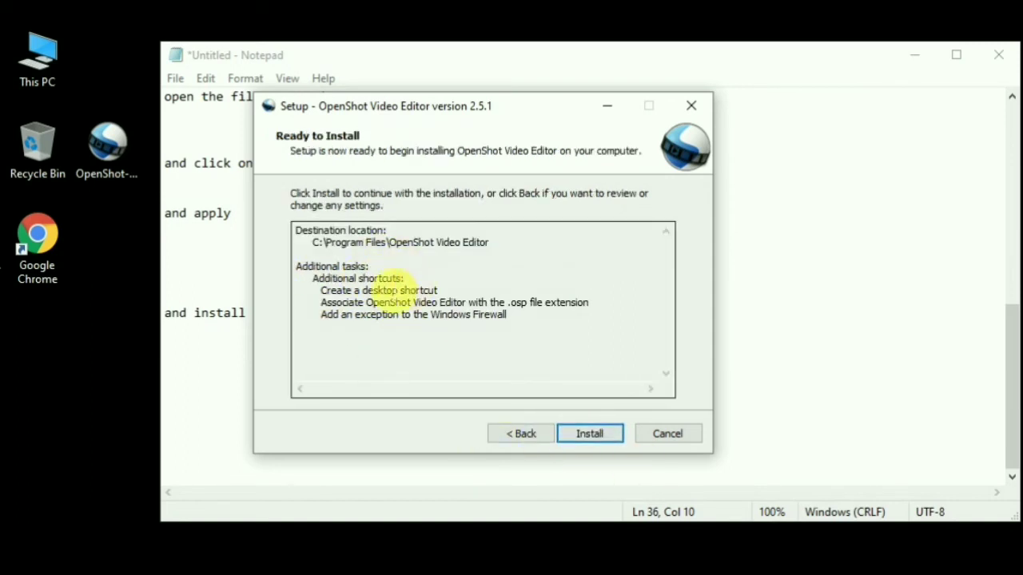
Step: Install OpenShot Video Editor with the chosen settings and finish the setup wizard
left_click(588, 438)
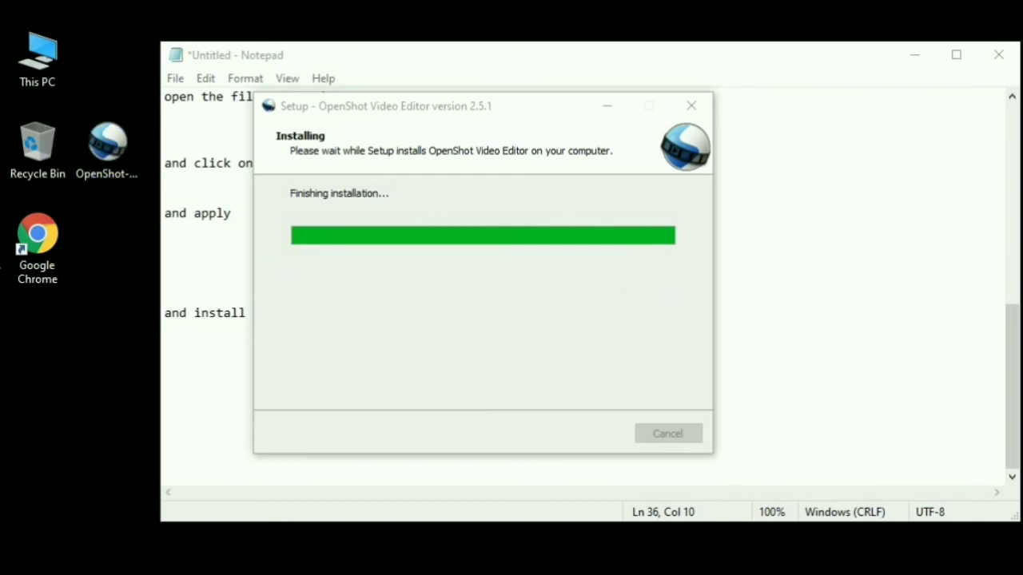
left_click_drag(2, 56, 83, 229)
left_click(604, 438)
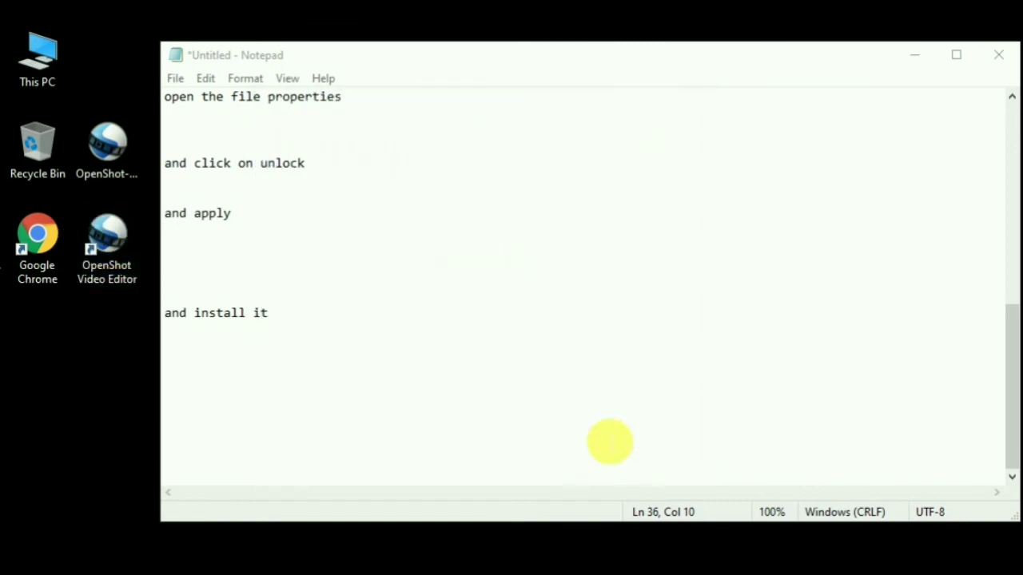
Step: Add the line "it installed" below "and install it" in the Notepad instructions
left_click(407, 304)
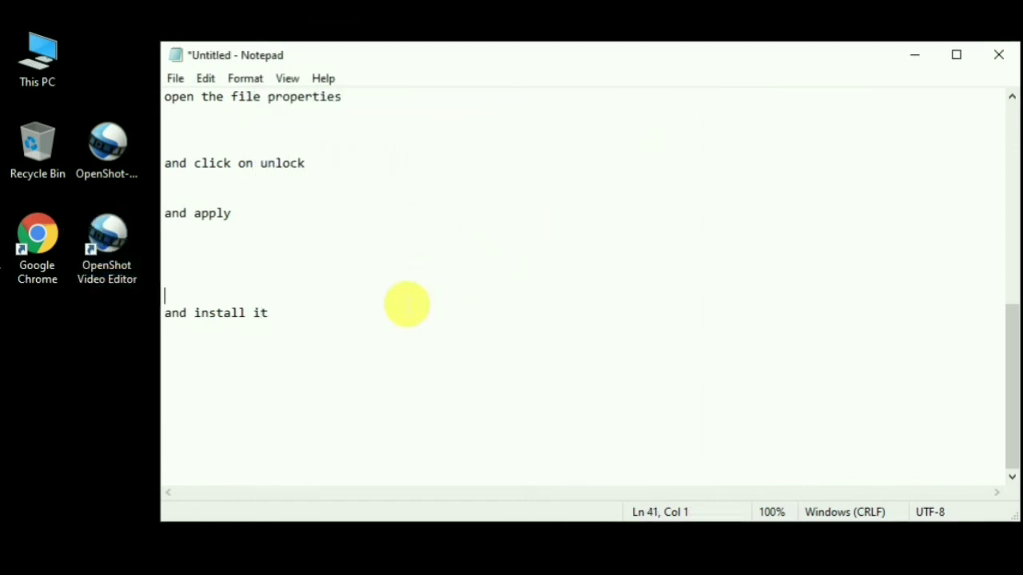
left_click(407, 379)
type("i")
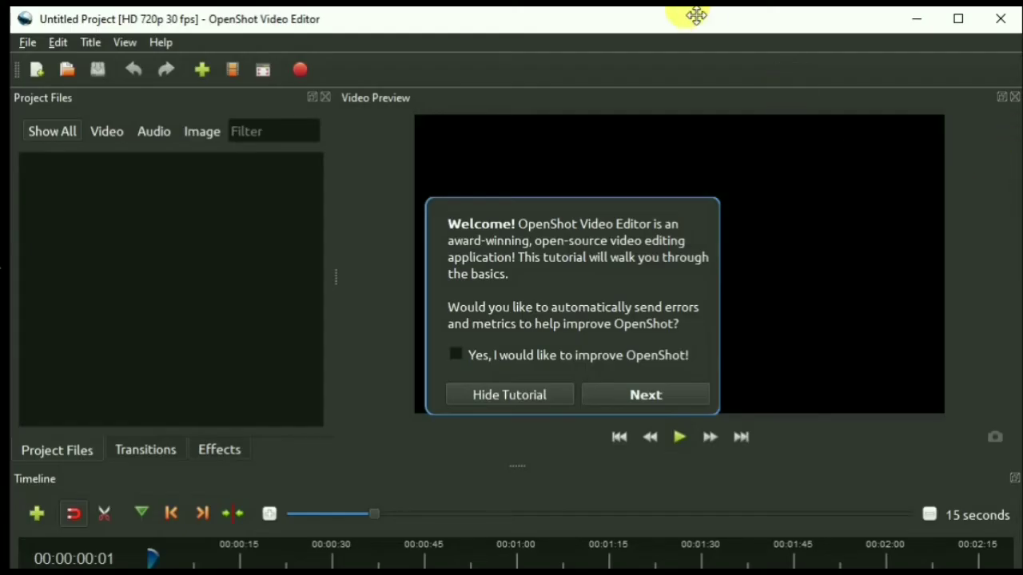
Step: Reposition the OpenShot window and advance the tutorial past the Welcome and Project Files messages
left_click_drag(680, 18, 646, 24)
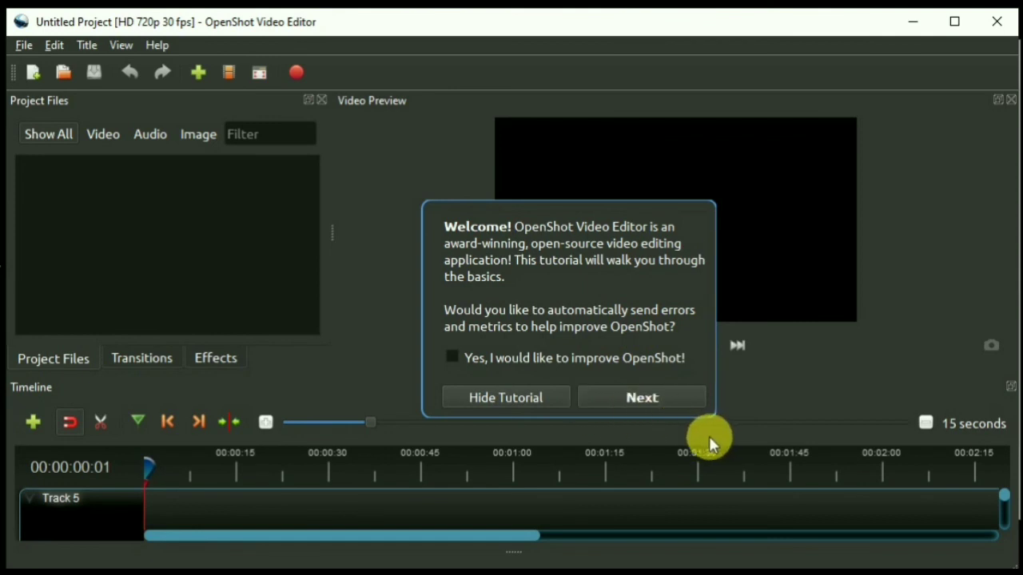
left_click(627, 399)
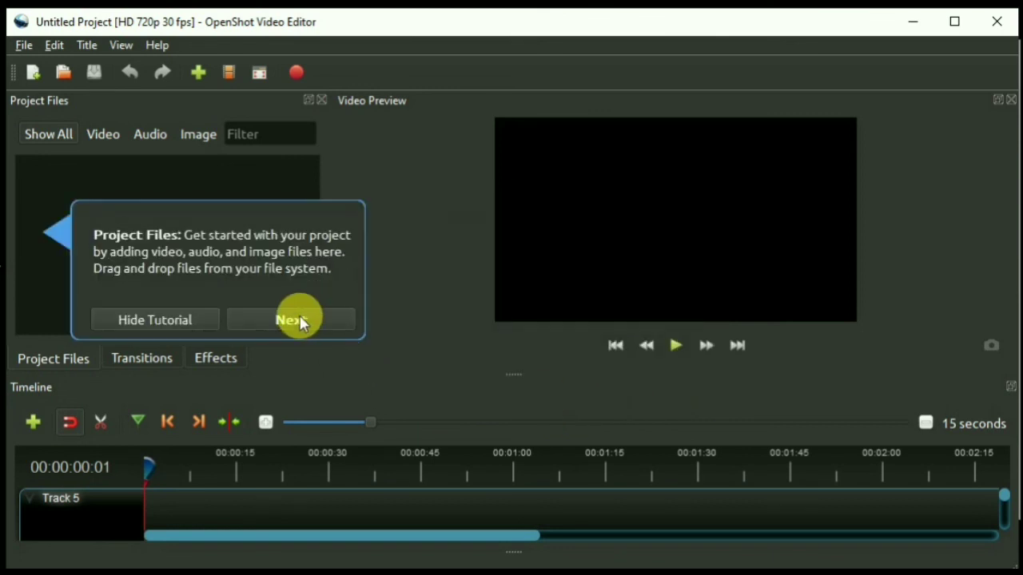
left_click(300, 318)
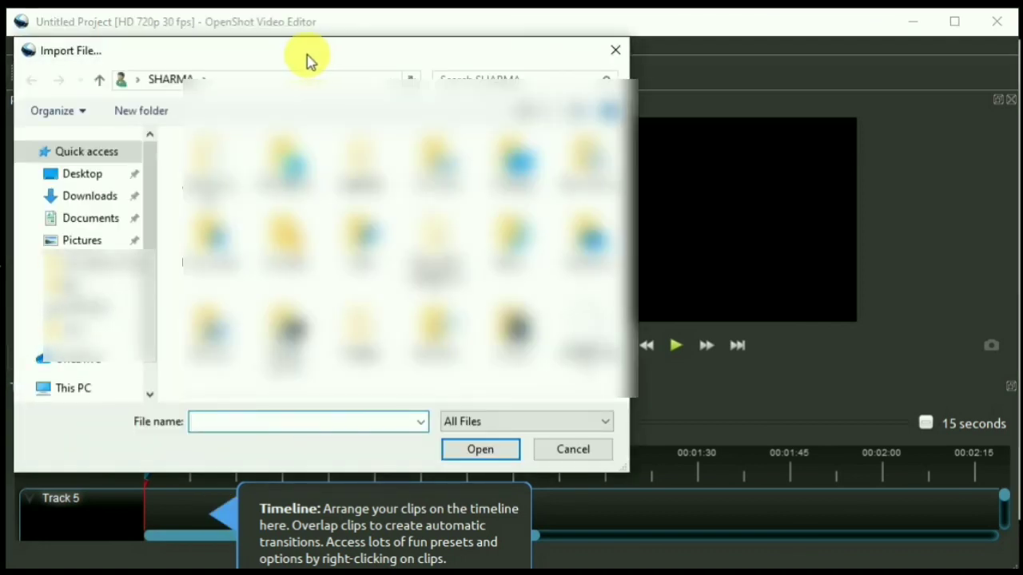
Step: Open a pinned Quick access folder in the Import File dialog and import a media file from it
left_click_drag(310, 62, 335, 72)
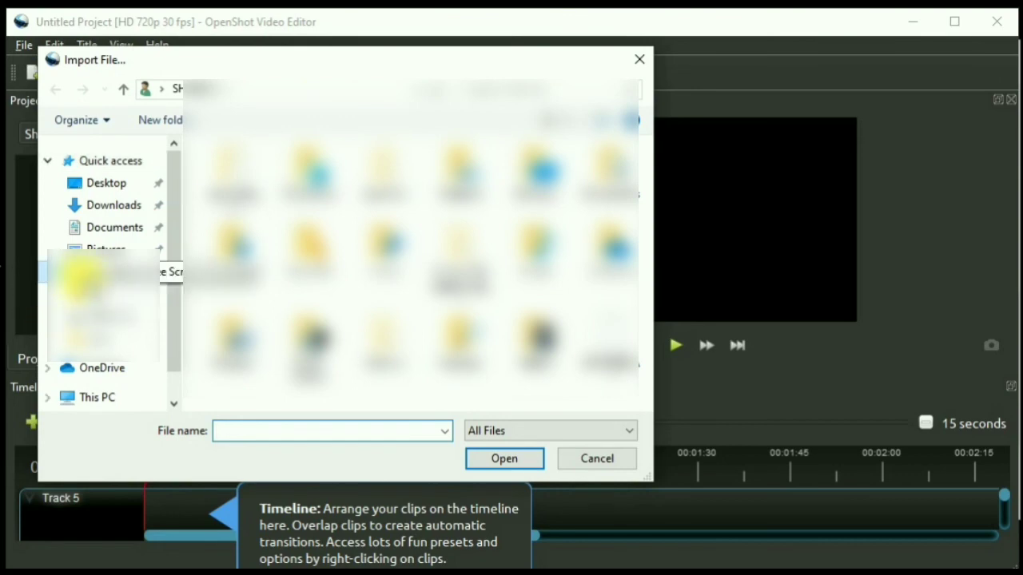
left_click(78, 276)
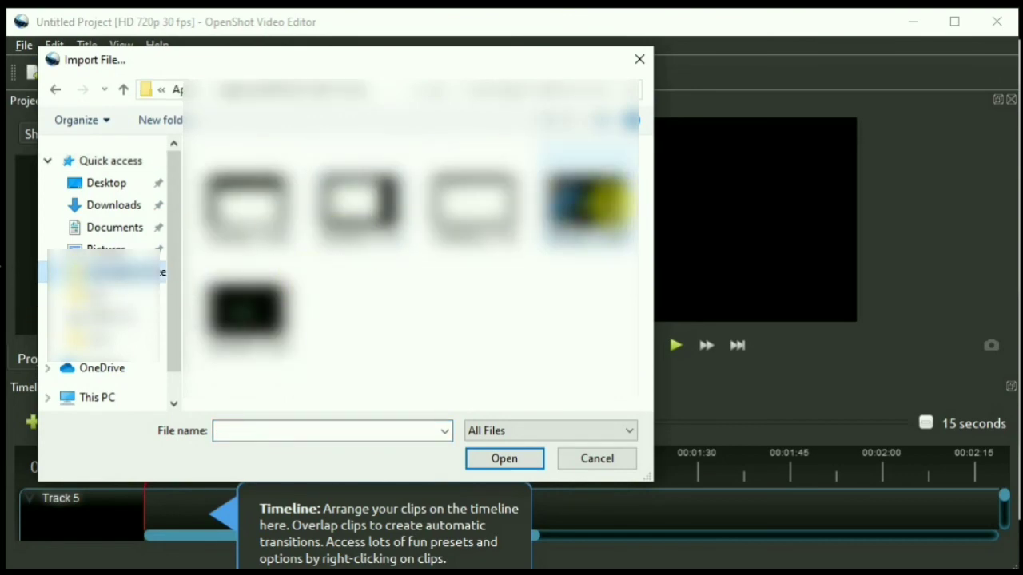
double_click(601, 207)
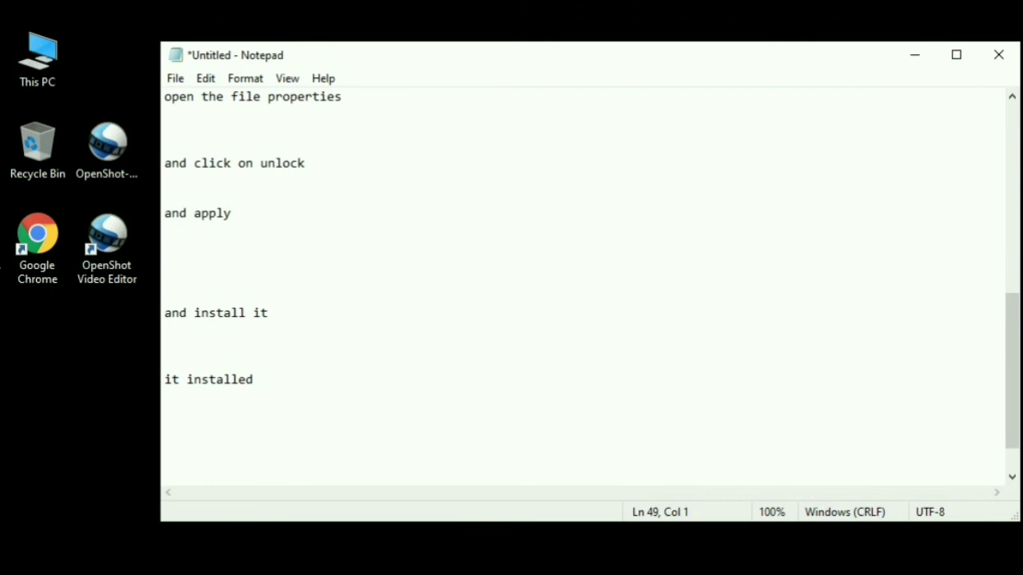
Step: Write the closing line "thanks for watching" below "it installed" in the Notepad instructions
type("thanks ")
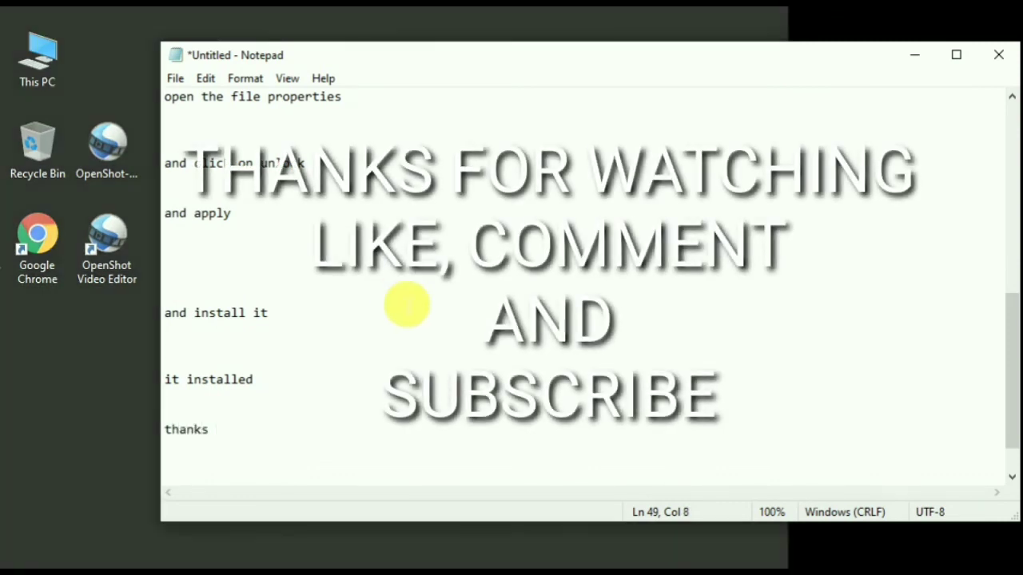
type("for ")
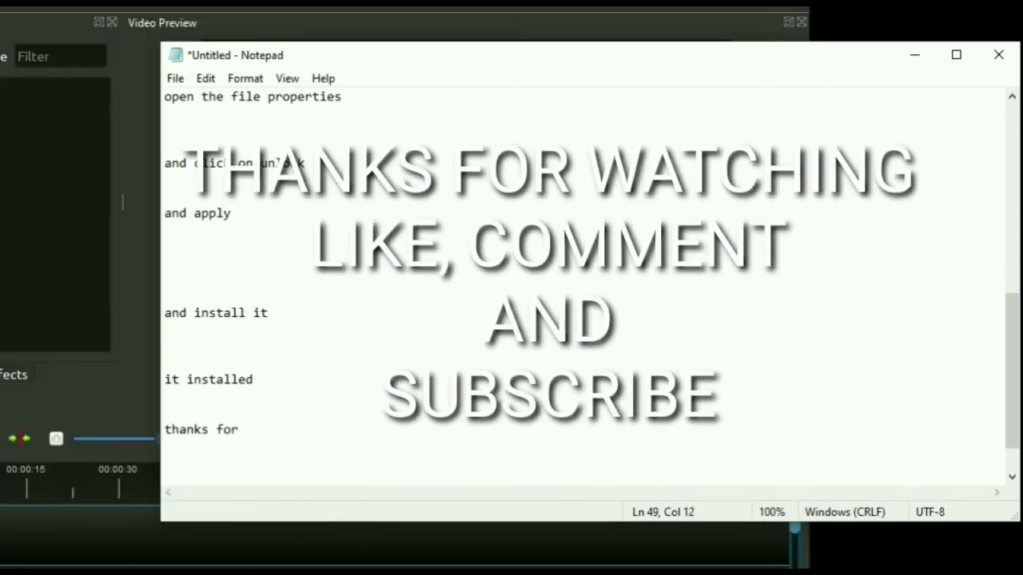
type("wathi")
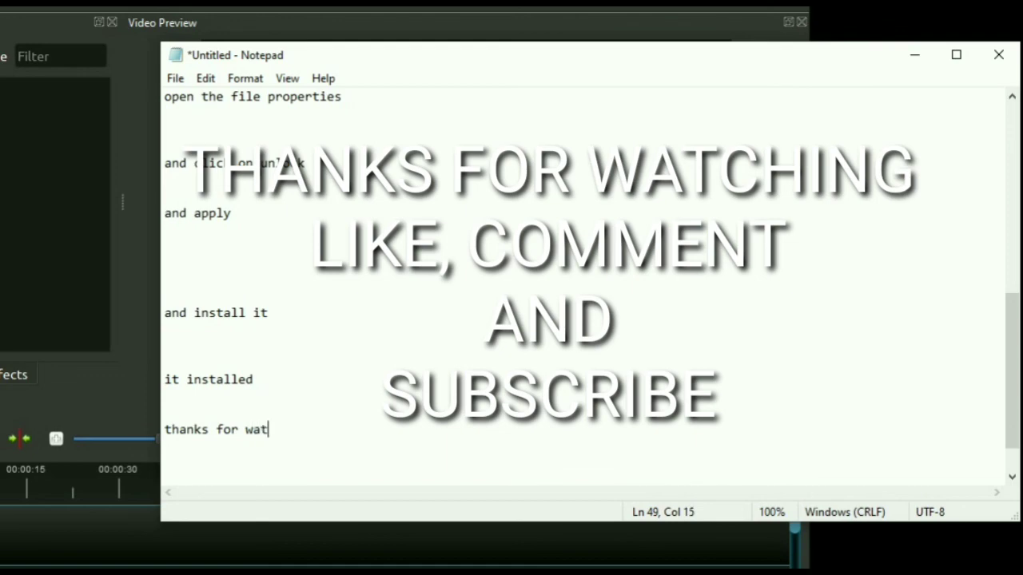